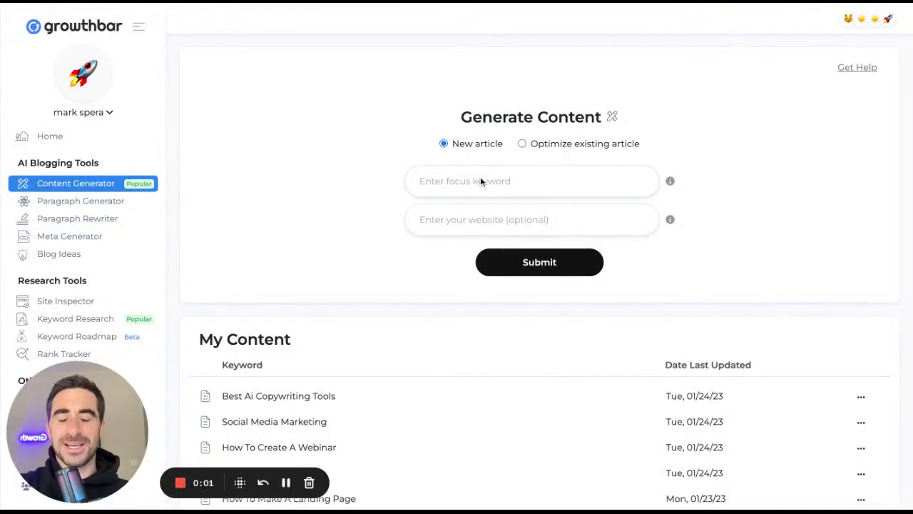
pyautogui.click(472, 179)
pyautogui.write('bes')
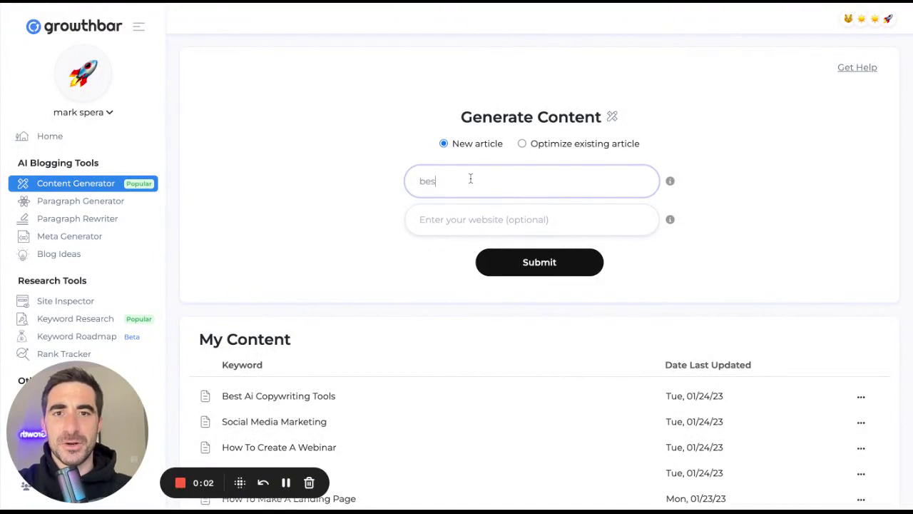
pyautogui.write('t ai')
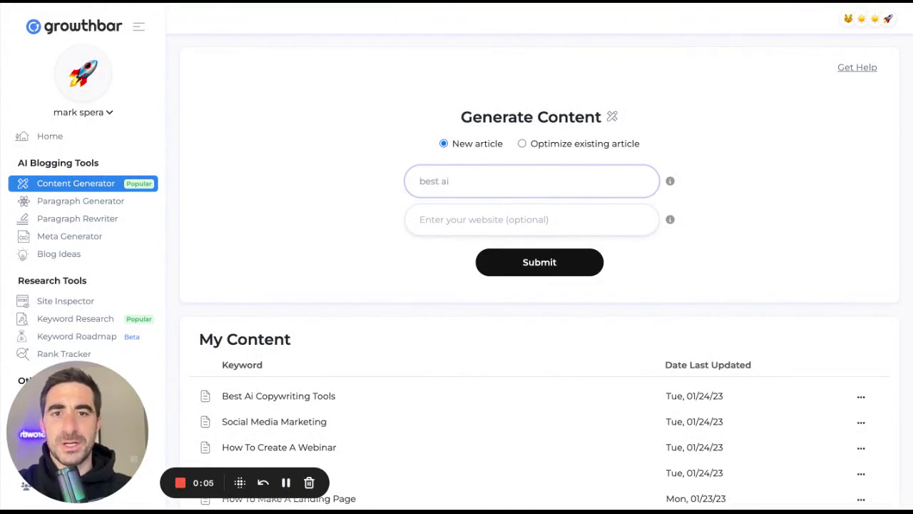
pyautogui.write(' wricopywriting tools')
pyautogui.press('Tab')
pyautogui.write('www.g')
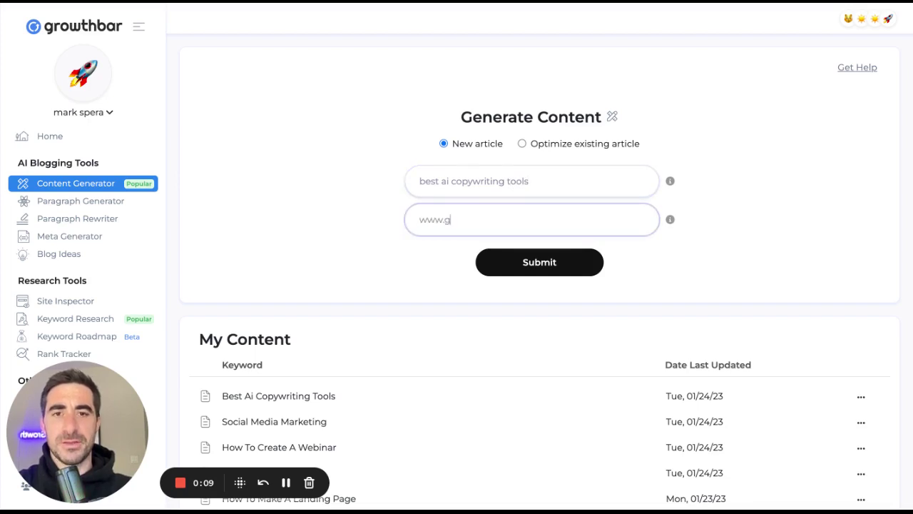
pyautogui.write('rowthbarseo.com')
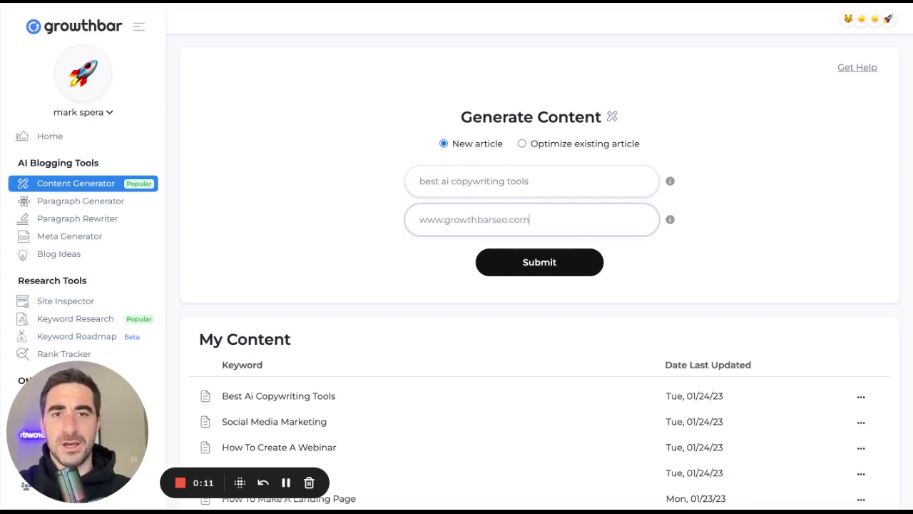
pyautogui.tripleClick(532, 178)
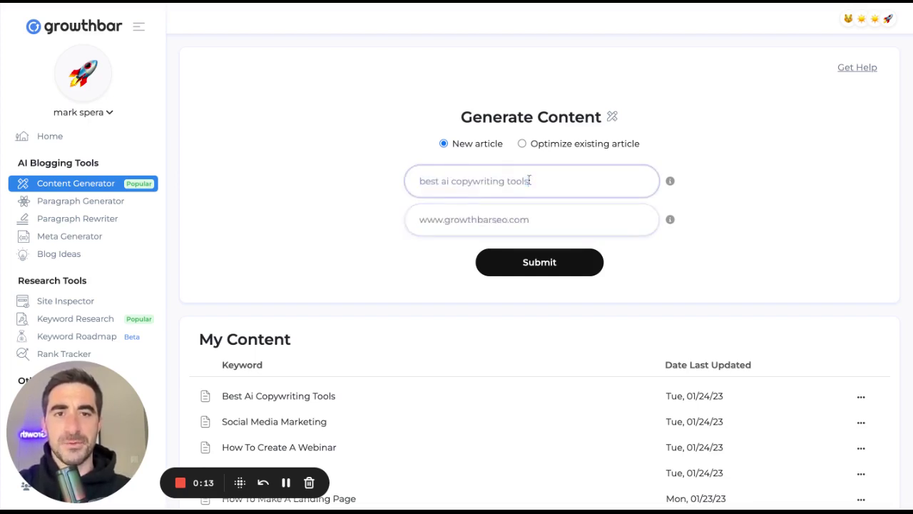
pyautogui.click(560, 263)
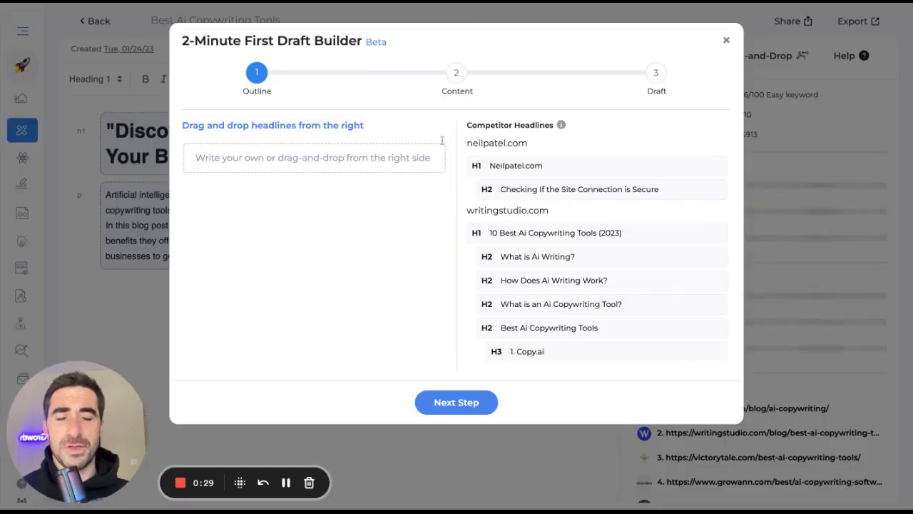
# Add the writingstudio.com headlines "What is Ai Writing?" and "What is an Ai Copywriting Tool?" to the outline
pyautogui.scroll(-1, 566, 153)
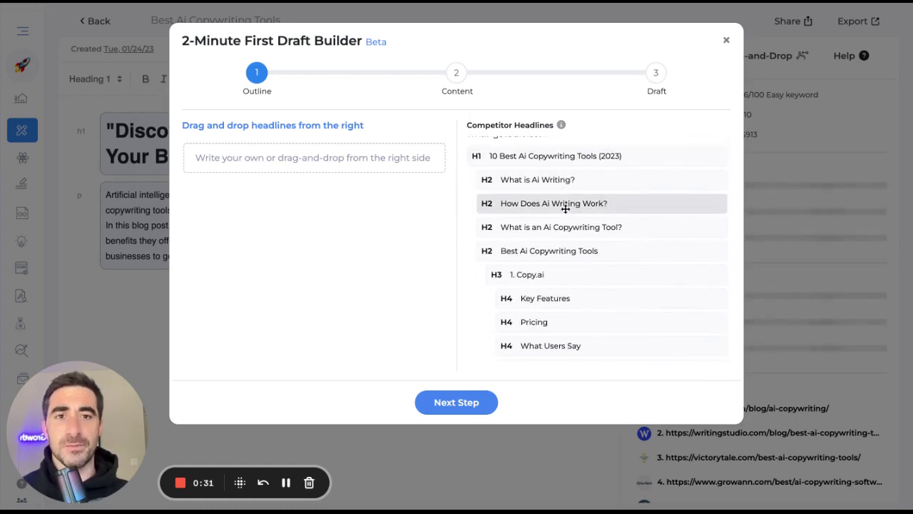
pyautogui.click(582, 178)
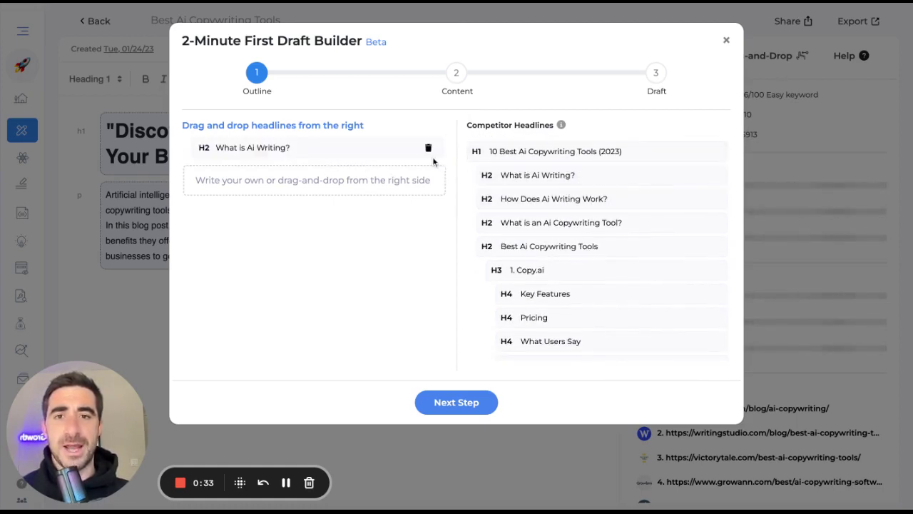
pyautogui.scroll(-1, 585, 200)
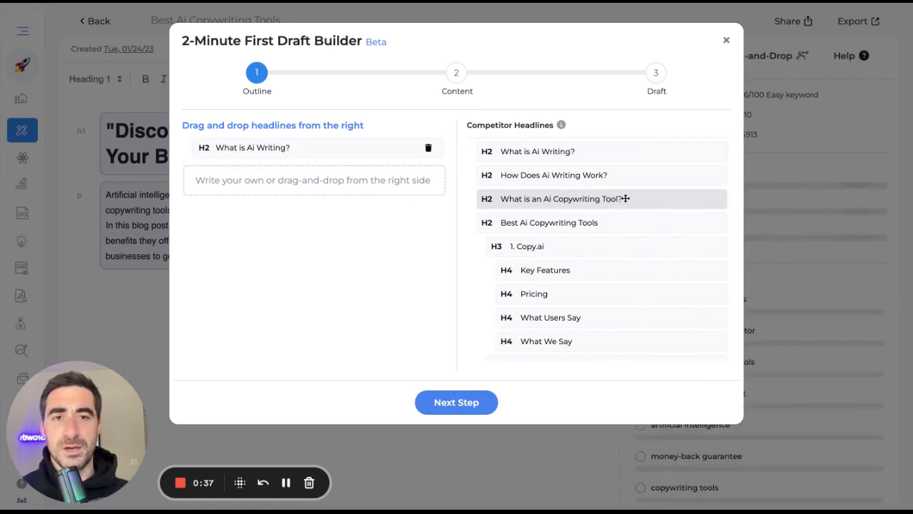
pyautogui.moveTo(616, 199); pyautogui.dragTo(316, 190)
# Reword the outline's second H2 headline as "What are the Best AI Copywriting Tools"
pyautogui.click(307, 172)
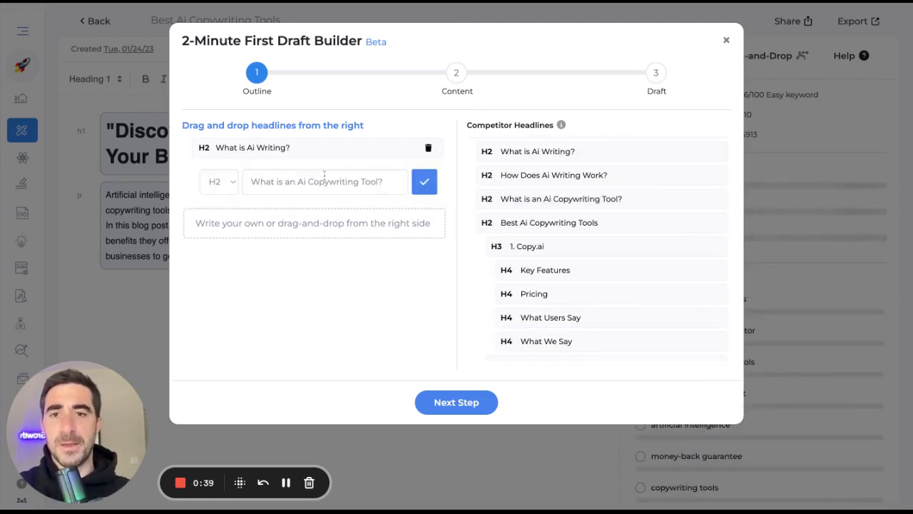
pyautogui.doubleClick(327, 178)
pyautogui.click(301, 179)
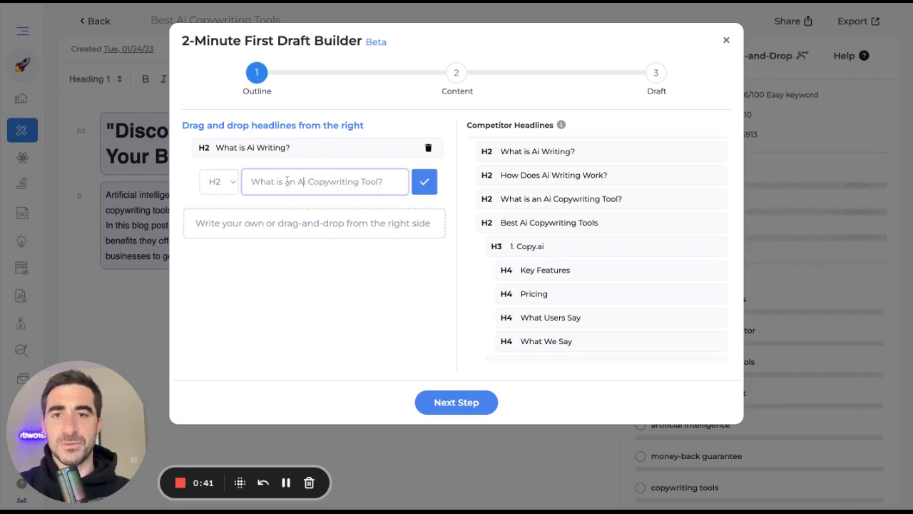
pyautogui.tripleClick(253, 180)
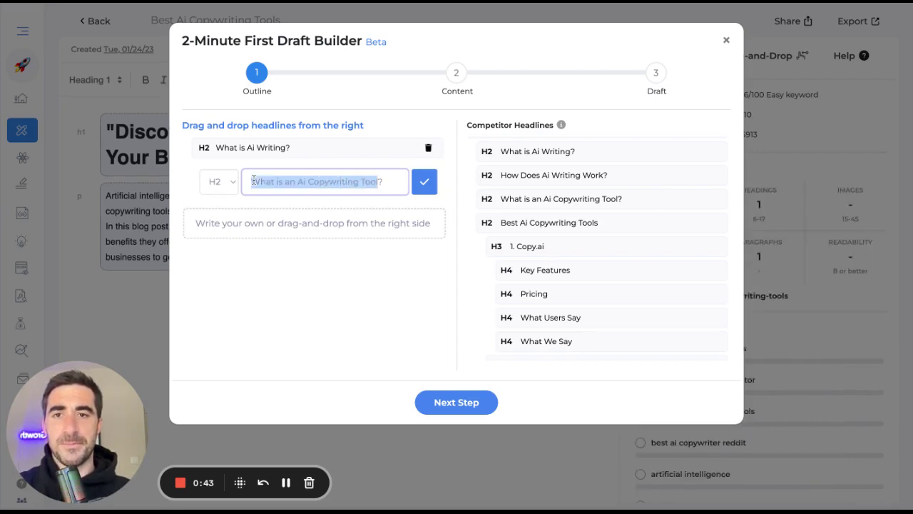
pyautogui.write('H')
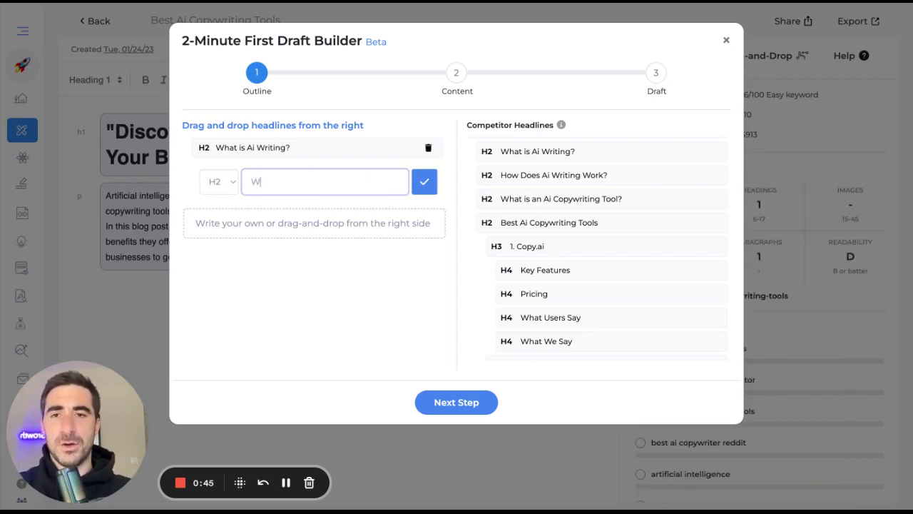
pyautogui.write('hat are the Best AI Copywriting Tools')
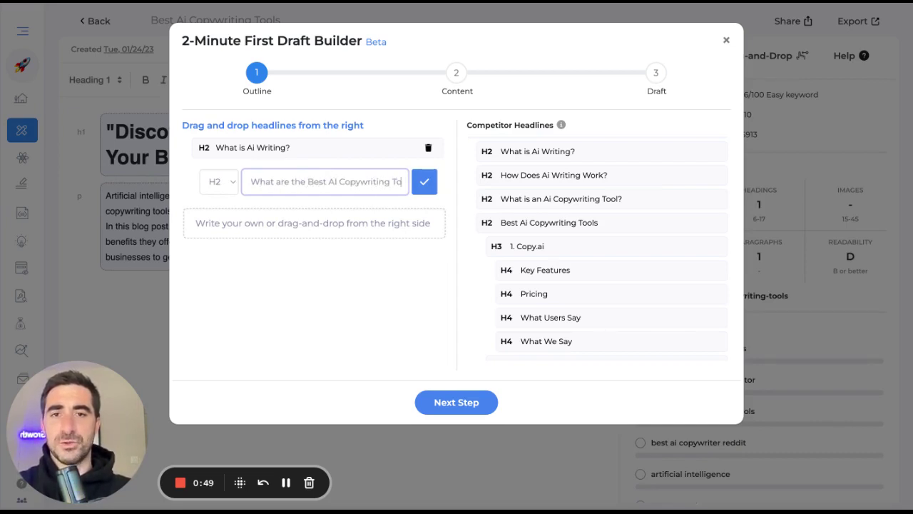
pyautogui.click(425, 181)
# Add the competitor H3 headlines Copy.ai, Rytr, Jasper, Writesonic and Copysmith to the outline
pyautogui.scroll(-2, 584, 246)
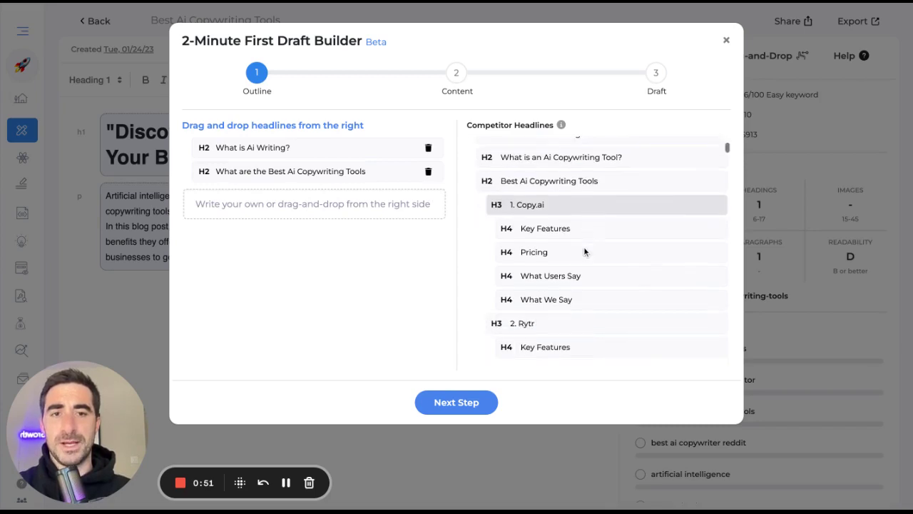
pyautogui.click(582, 204)
pyautogui.scroll(-3, 564, 235)
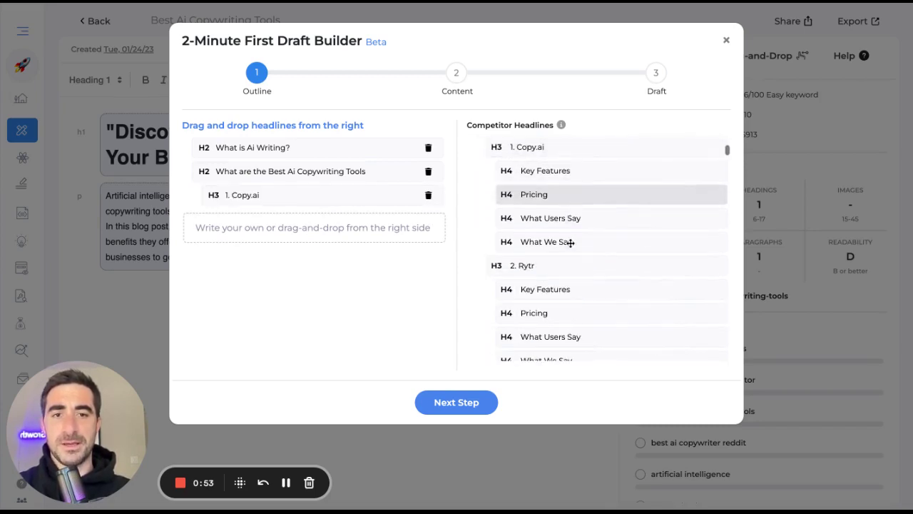
pyautogui.click(554, 268)
pyautogui.scroll(-8, 601, 240)
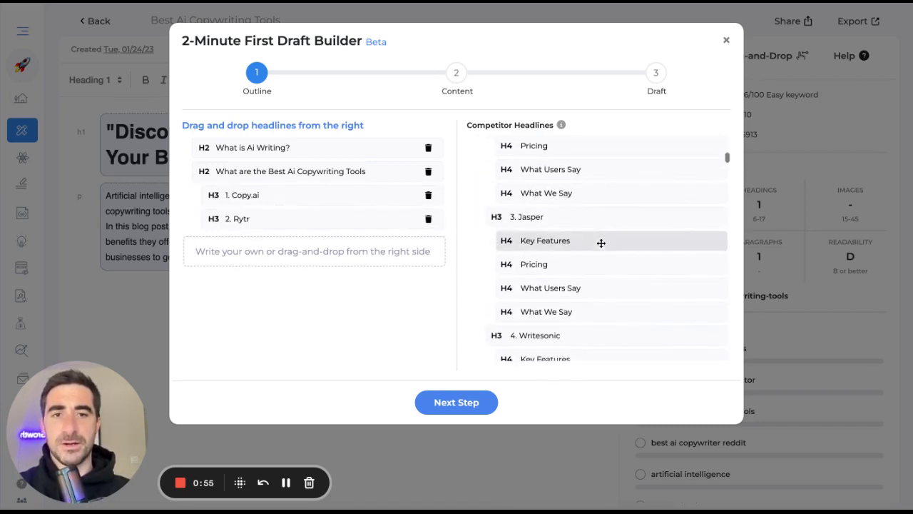
pyautogui.click(583, 222)
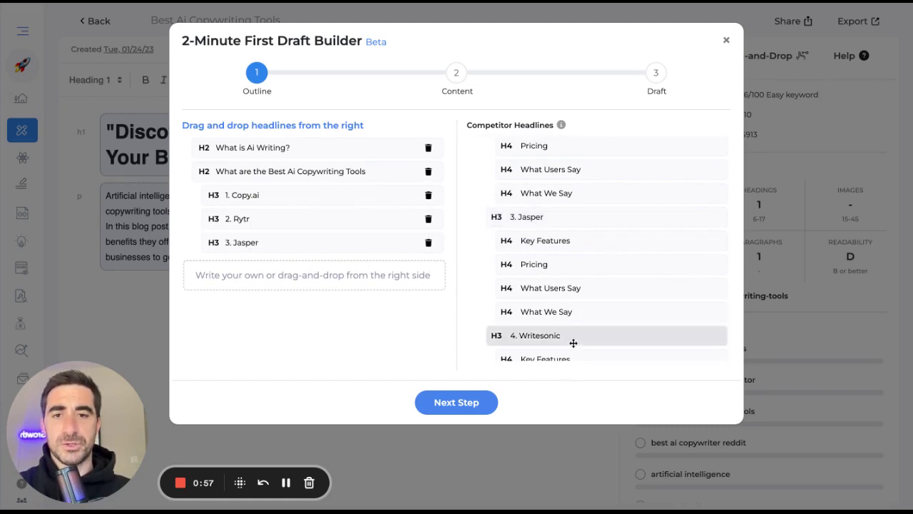
pyautogui.click(573, 343)
pyautogui.scroll(-9, 601, 236)
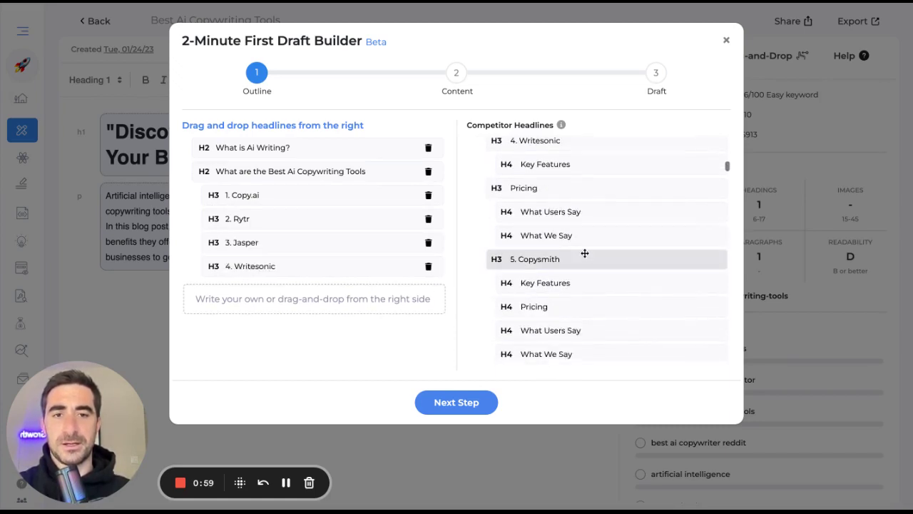
pyautogui.click(584, 256)
# Add the competitor H3 headlines Outranking, Anyword and Hypotenuse Ai to the end of the outline
pyautogui.scroll(-10, 658, 231)
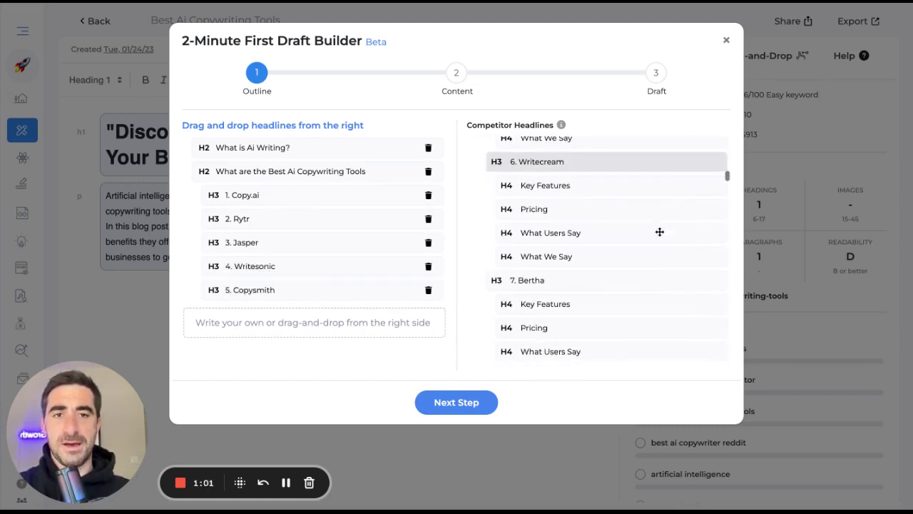
pyautogui.scroll(-10, 607, 169)
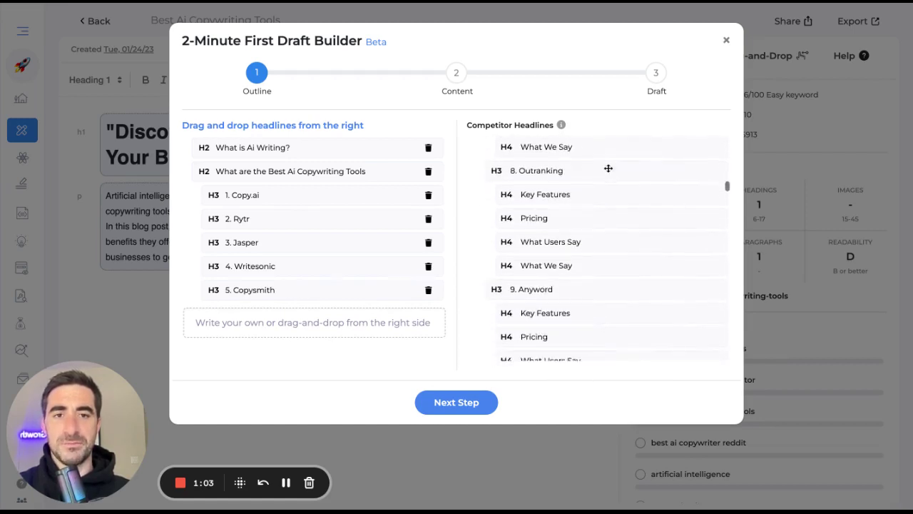
pyautogui.click(590, 171)
pyautogui.scroll(-3, 584, 214)
pyautogui.click(583, 209)
pyautogui.scroll(-4, 663, 234)
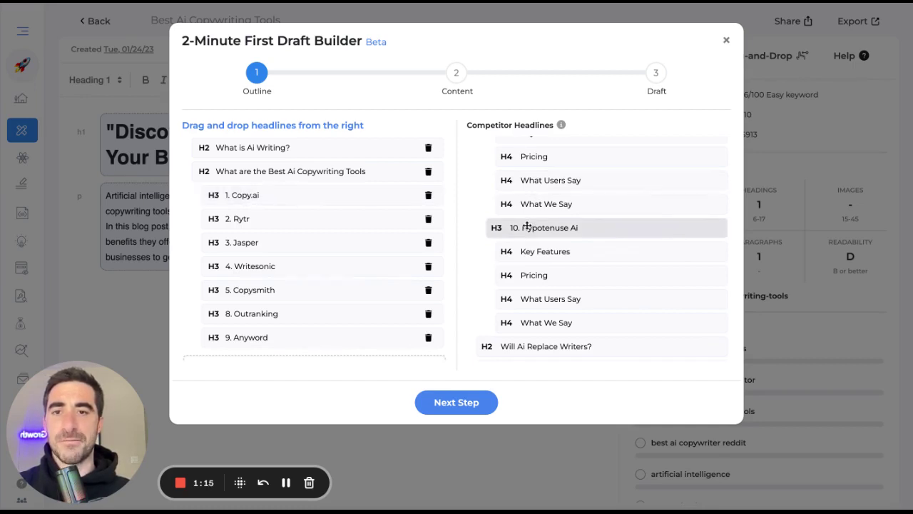
pyautogui.moveTo(534, 226); pyautogui.dragTo(313, 351)
pyautogui.scroll(-2, 392, 277)
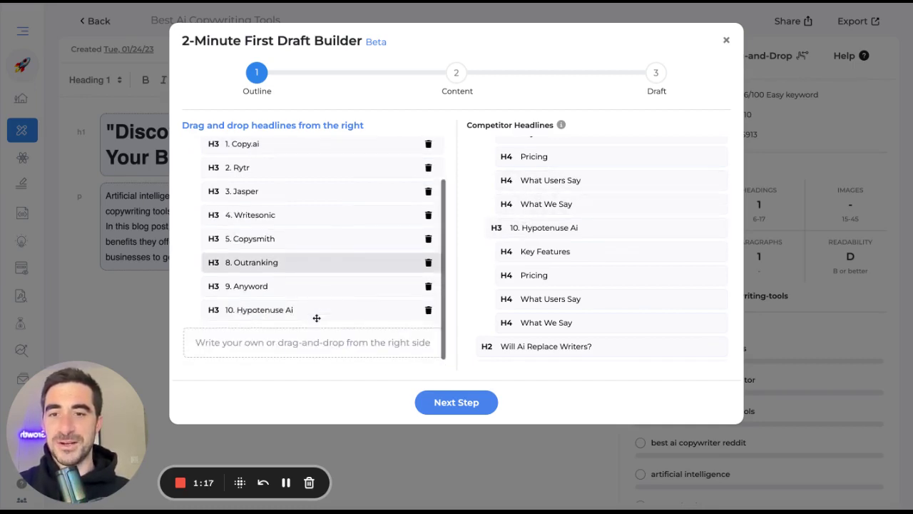
# Move the Hypotenuse Ai headline above Copy.ai and rename it "1. GrowthBar"
pyautogui.moveTo(214, 307); pyautogui.dragTo(214, 161)
pyautogui.click(235, 164)
pyautogui.click(266, 173)
pyautogui.press('BackSpace')
pyautogui.hotkey('ctrl', 'shift', 'Left')
pyautogui.hotkey('ctrl', 'shift', 'Left')
pyautogui.write('GrowthBar')
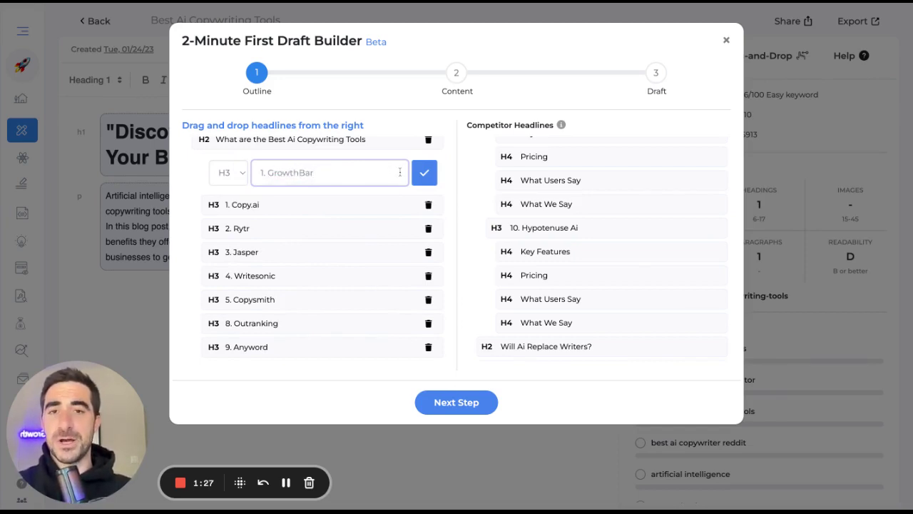
pyautogui.press('Return')
# Renumber the Copy.ai headline to 2 and leave the Rytr headline as it is
pyautogui.click(234, 189)
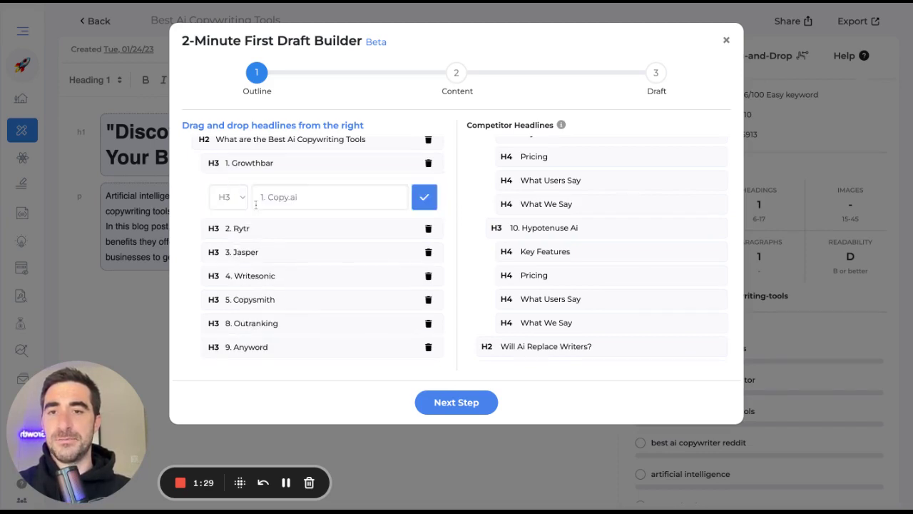
pyautogui.click(263, 197)
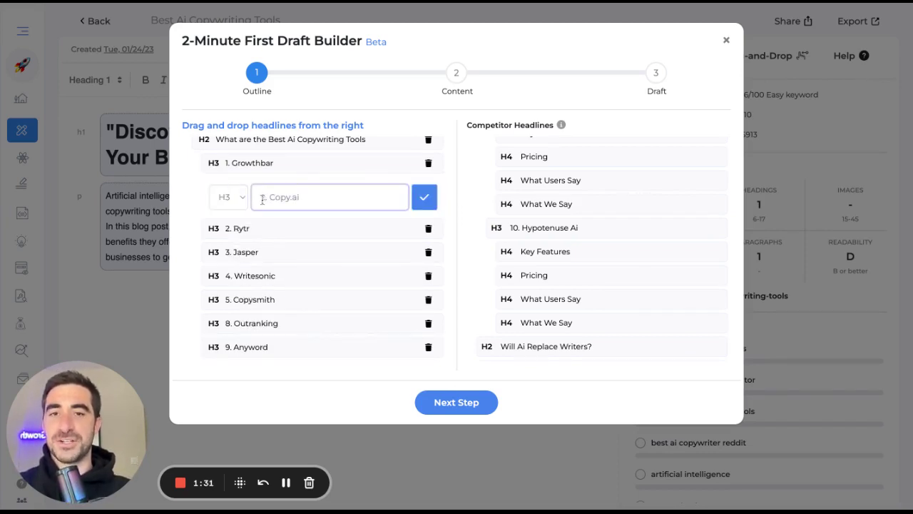
pyautogui.press('BackSpace')
pyautogui.write('2')
pyautogui.press('Return')
pyautogui.click(229, 211)
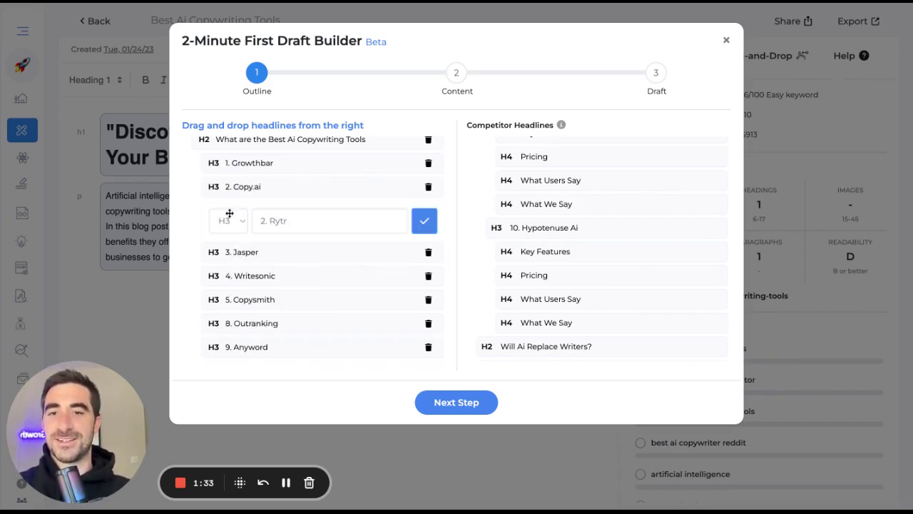
pyautogui.click(424, 220)
# Add the related search "Best Free Ai Copywriting Tool" and the headline "How Does Ai Writing Work?" to the end of the outline
pyautogui.scroll(-1, 343, 216)
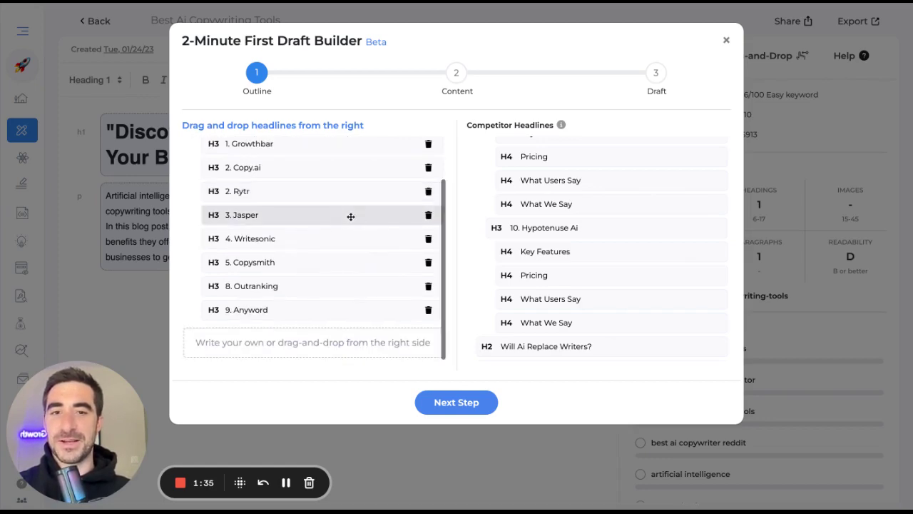
pyautogui.scroll(-15, 582, 321)
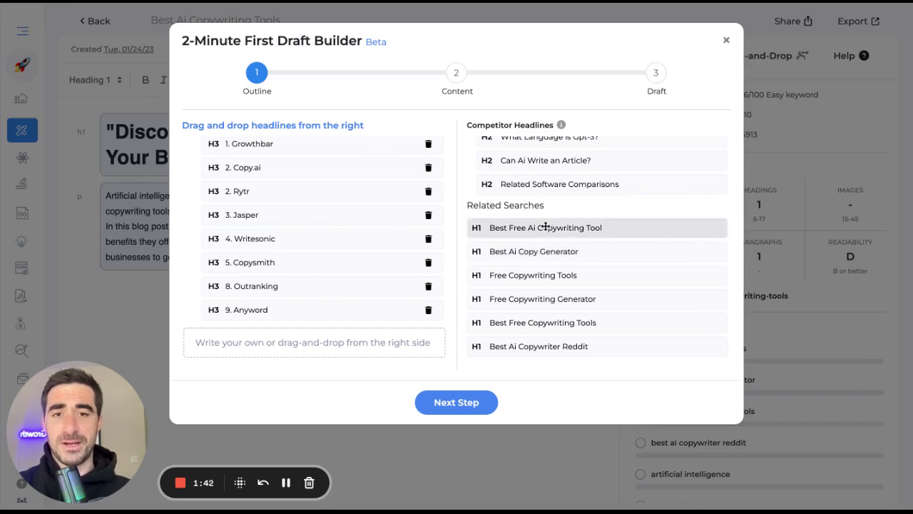
pyautogui.moveTo(545, 227); pyautogui.dragTo(461, 291)
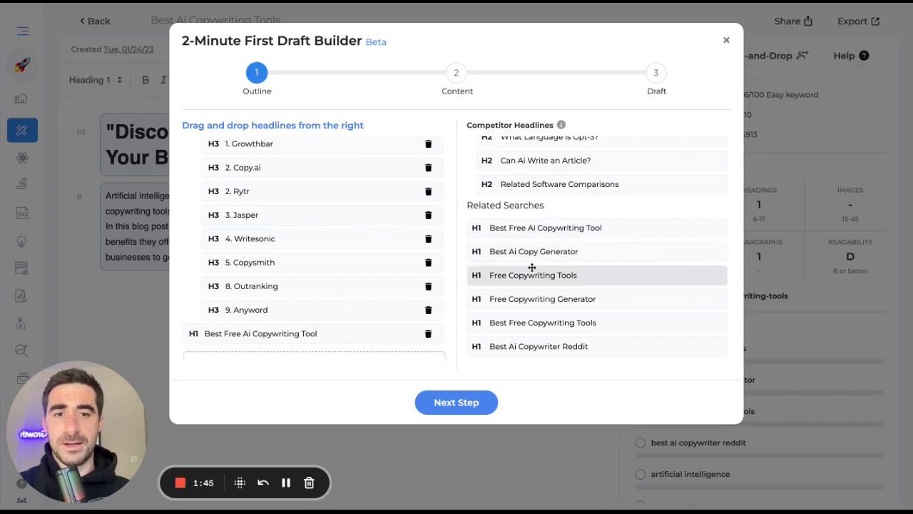
pyautogui.scroll(15, 532, 267)
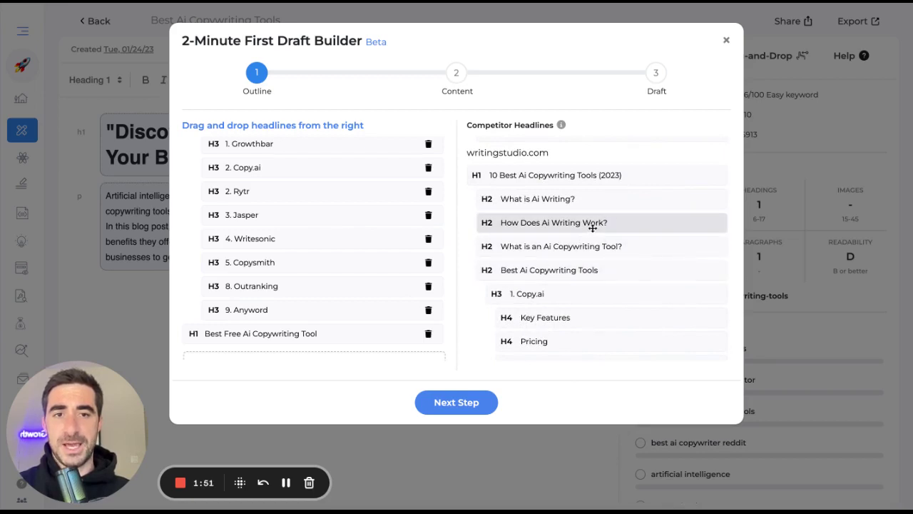
pyautogui.moveTo(592, 225); pyautogui.dragTo(306, 261)
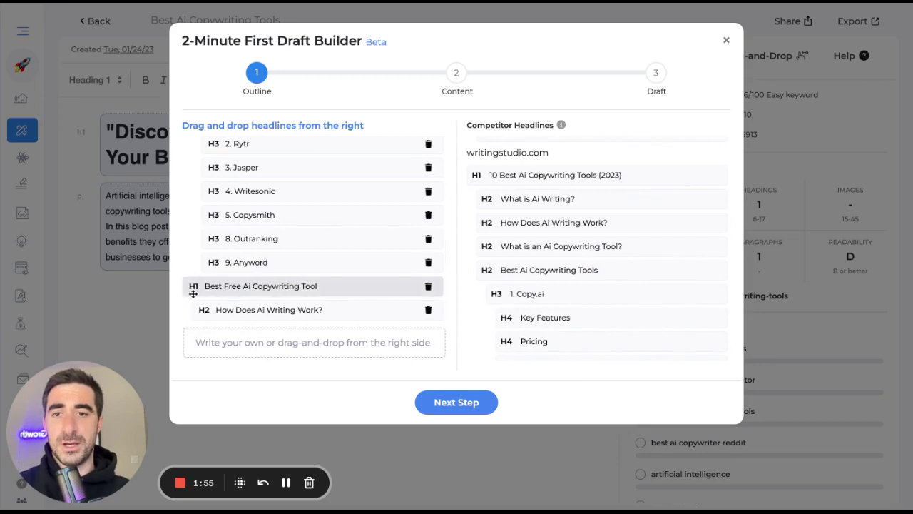
# Change the heading level of "Best Free Ai Copywriting Tool" in the outline to H2
pyautogui.click(194, 286)
pyautogui.click(211, 301)
pyautogui.click(212, 303)
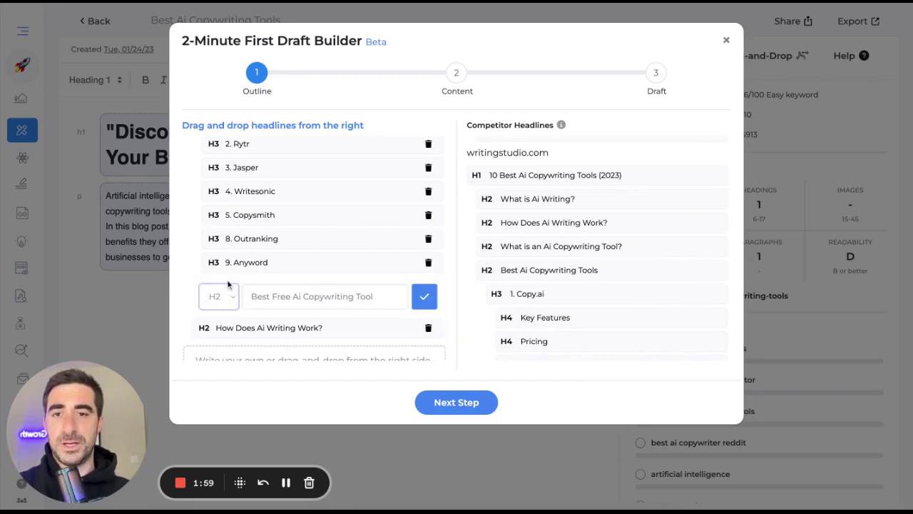
pyautogui.click(425, 298)
# Add a custom headline "Wrapping Up" to the end of the outline
pyautogui.click(342, 333)
pyautogui.write('Wra')
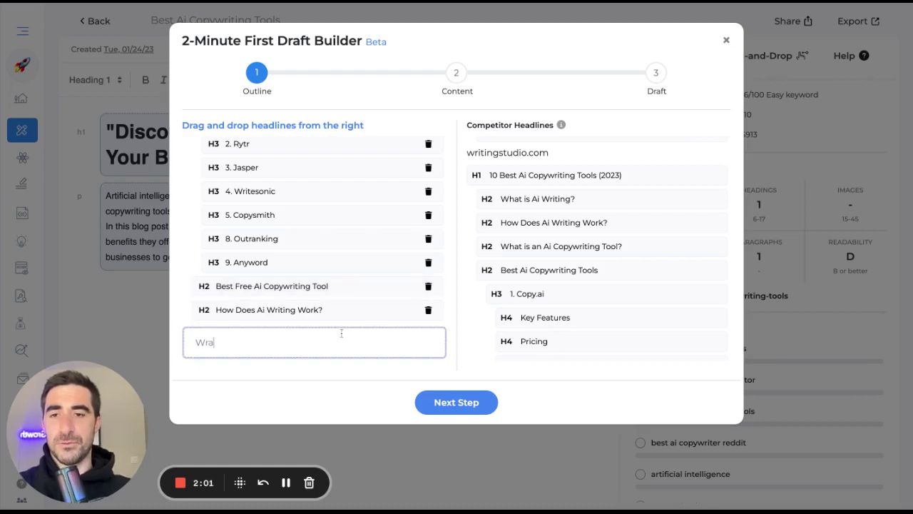
pyautogui.write('pping Up')
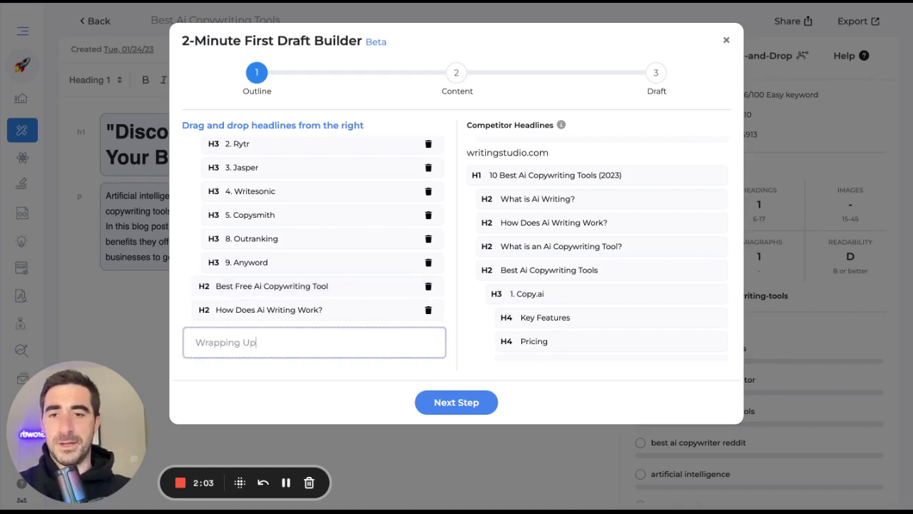
pyautogui.press('Return')
# Change the heading level of "Wrapping Up" in the outline to H2
pyautogui.scroll(1, 201, 307)
pyautogui.click(196, 307)
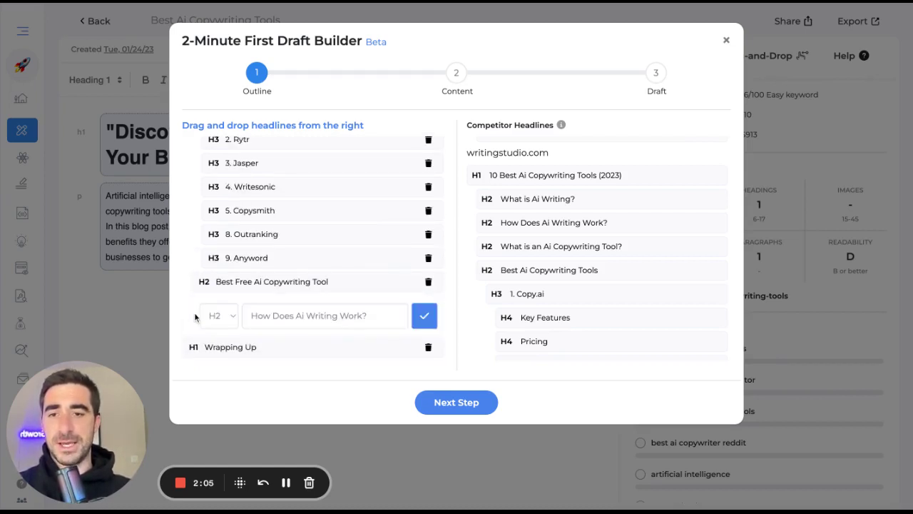
pyautogui.click(427, 315)
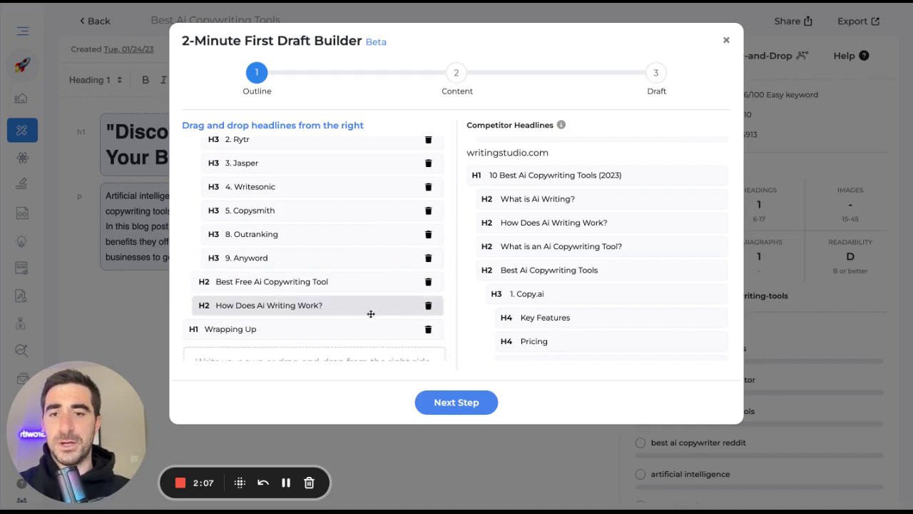
pyautogui.click(196, 327)
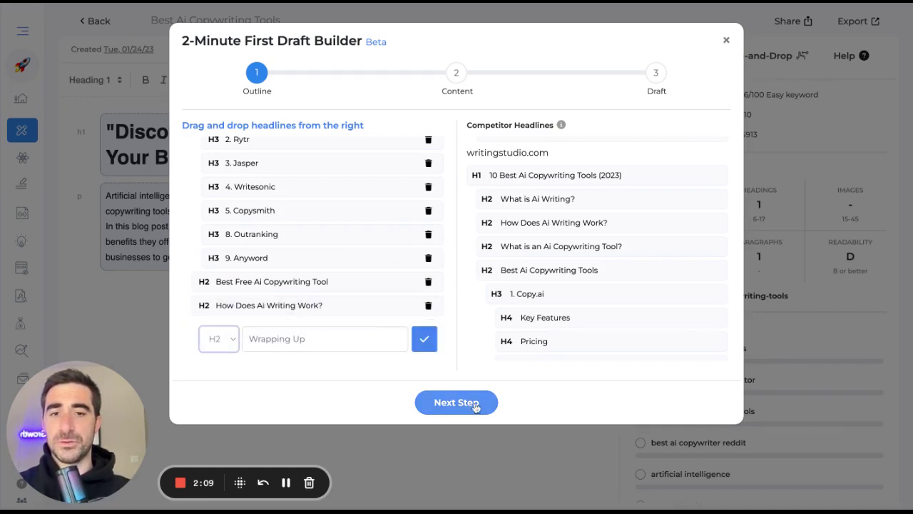
pyautogui.click(424, 339)
# Submit the finished outline to generate the bullet points for the Content stage
pyautogui.click(478, 400)
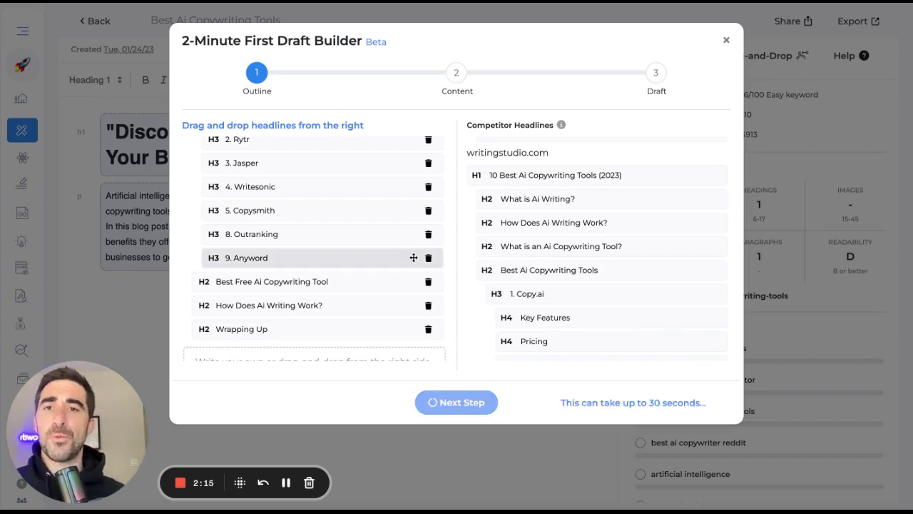
pyautogui.scroll(3, 414, 259)
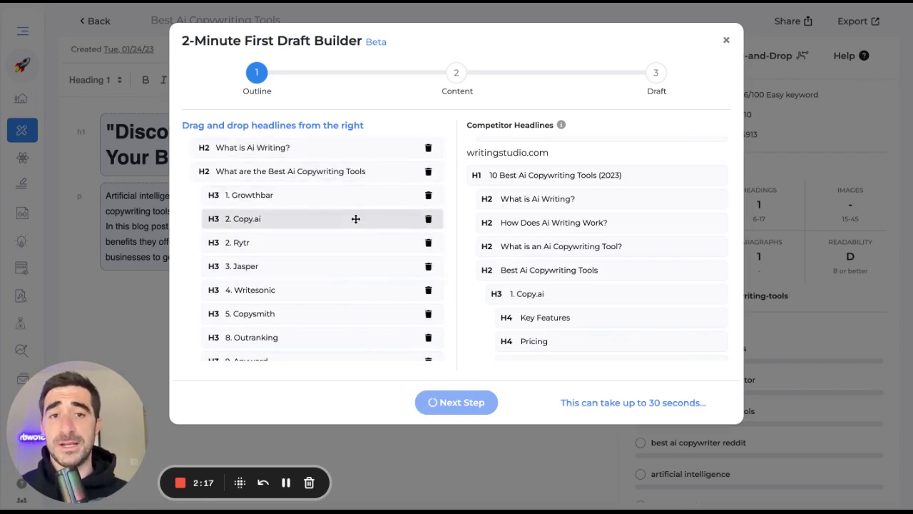
pyautogui.scroll(3, 644, 175)
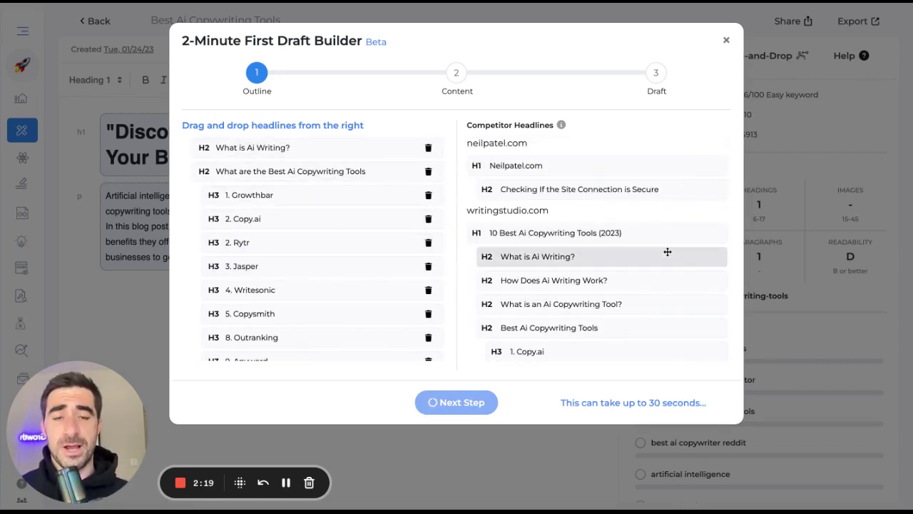
pyautogui.scroll(-15, 666, 252)
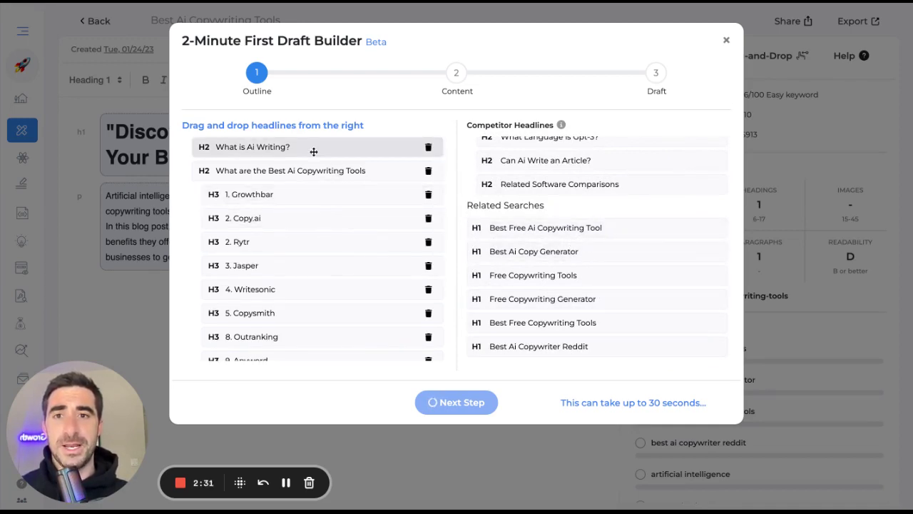
pyautogui.scroll(-3, 334, 265)
pyautogui.scroll(3, 334, 269)
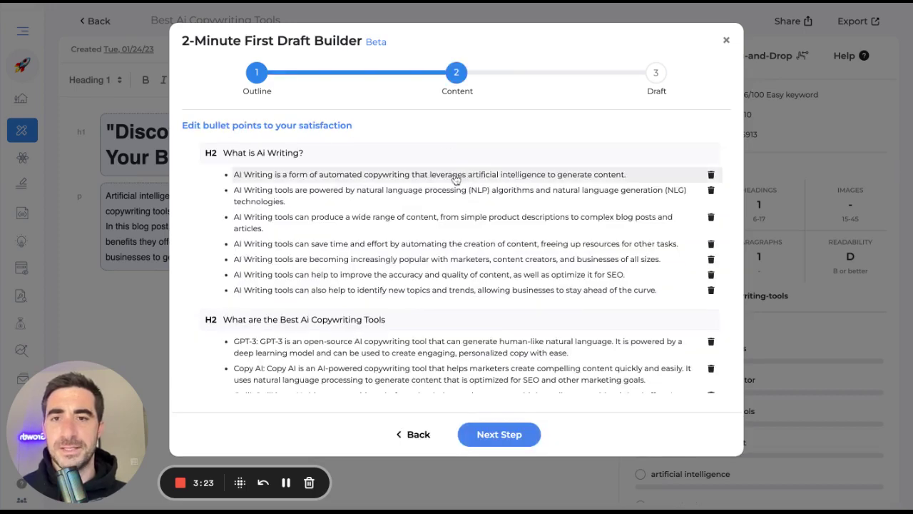
# Delete the GPT-3, Copy AI, Quill and Textio bullet points under "What are the Best Ai Copywriting Tools"
pyautogui.scroll(-1, 411, 214)
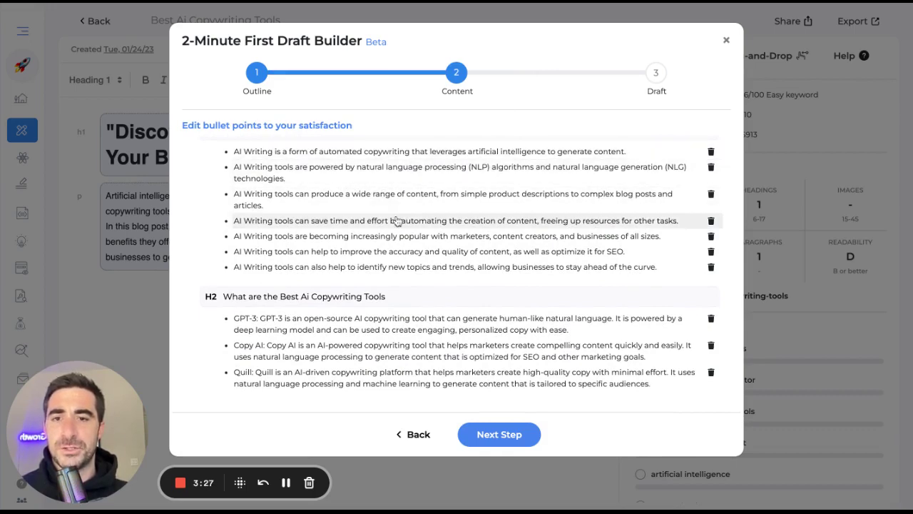
pyautogui.scroll(-4, 395, 220)
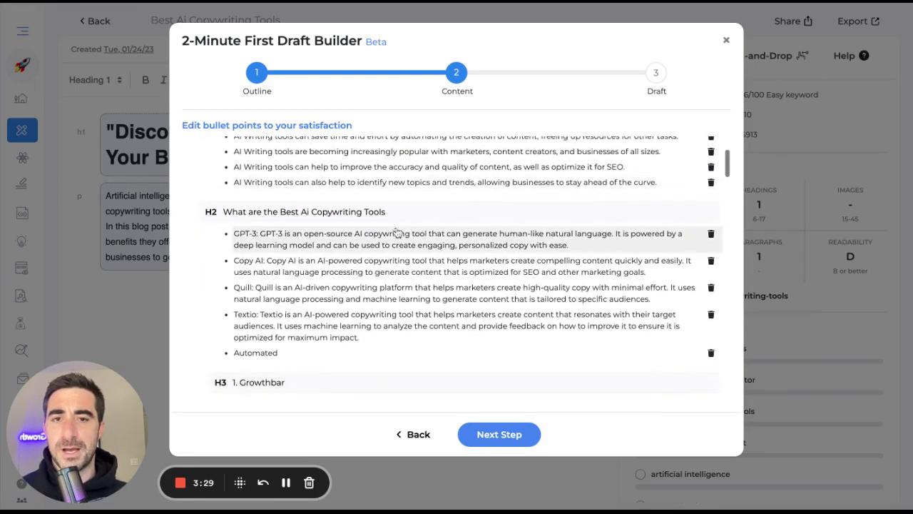
pyautogui.click(710, 235)
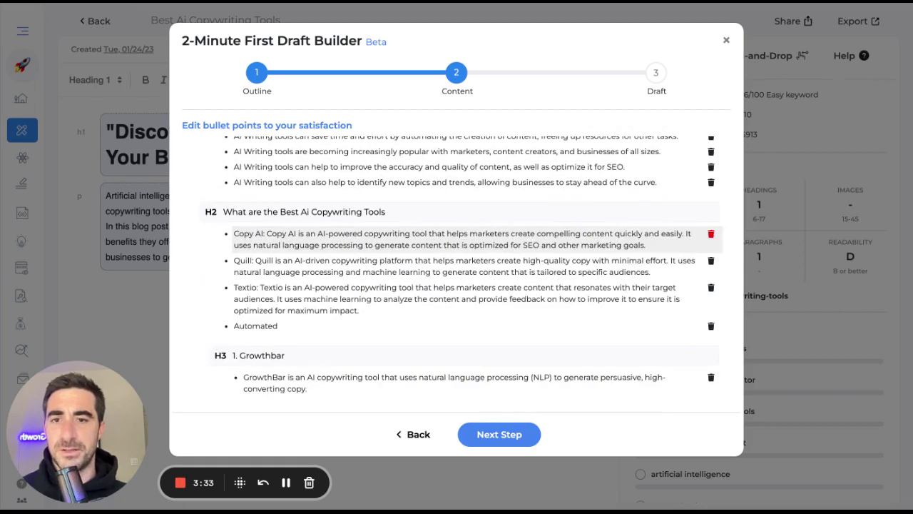
pyautogui.click(710, 233)
pyautogui.click(710, 233)
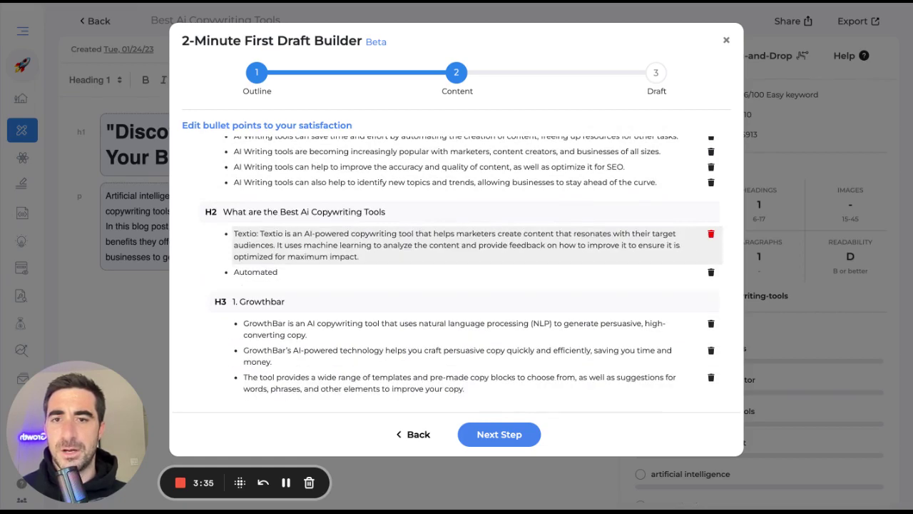
pyautogui.click(710, 233)
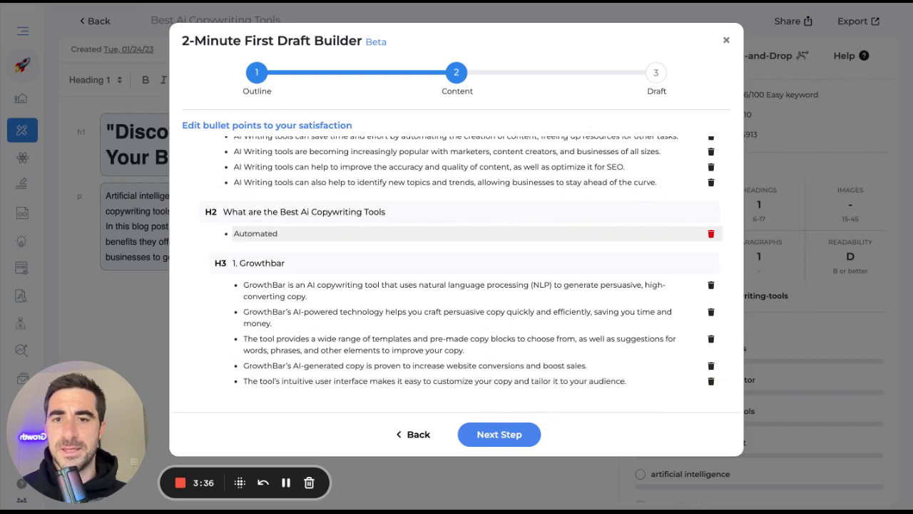
# Replace the "Automated" bullet under "What are the Best Ai Copywriting Tools" with "Here are the best 9 AI copywriting tools"
pyautogui.doubleClick(281, 239)
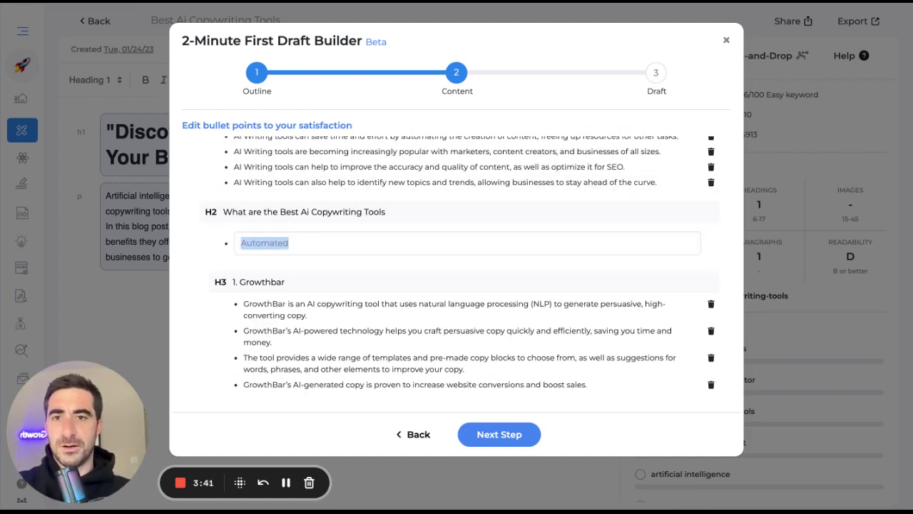
pyautogui.write('Here a')
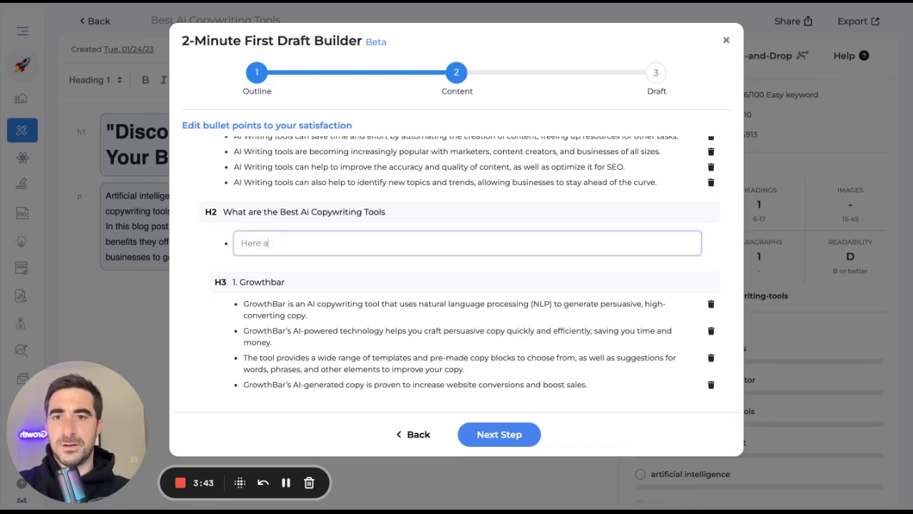
pyautogui.write('re the best 9')
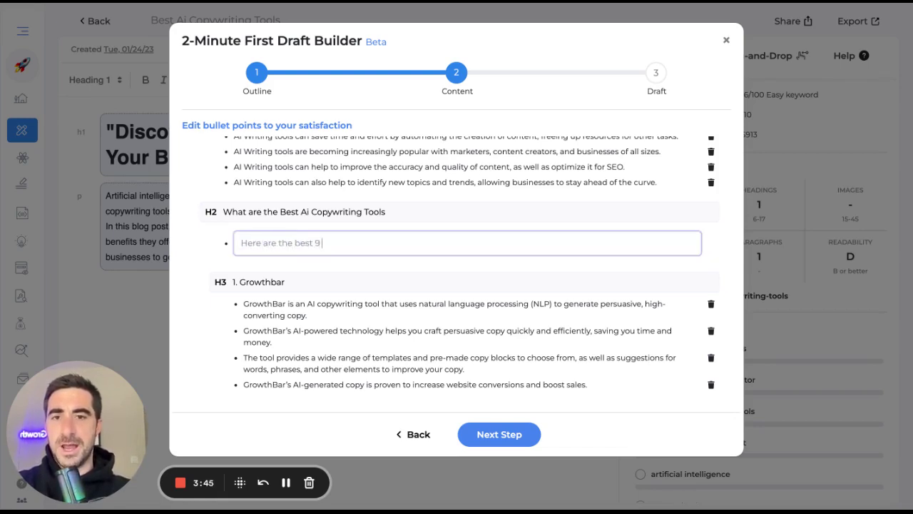
pyautogui.write(' copywriting')
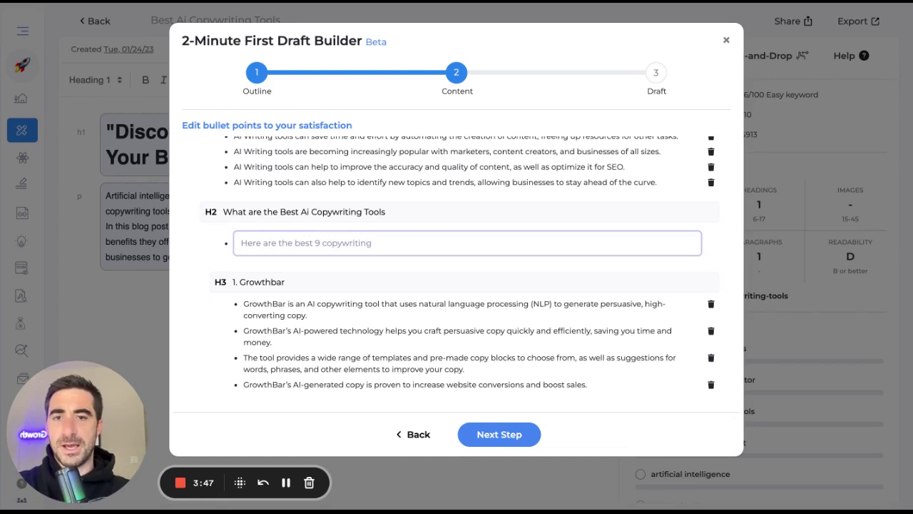
pyautogui.click(319, 243)
pyautogui.write('AI')
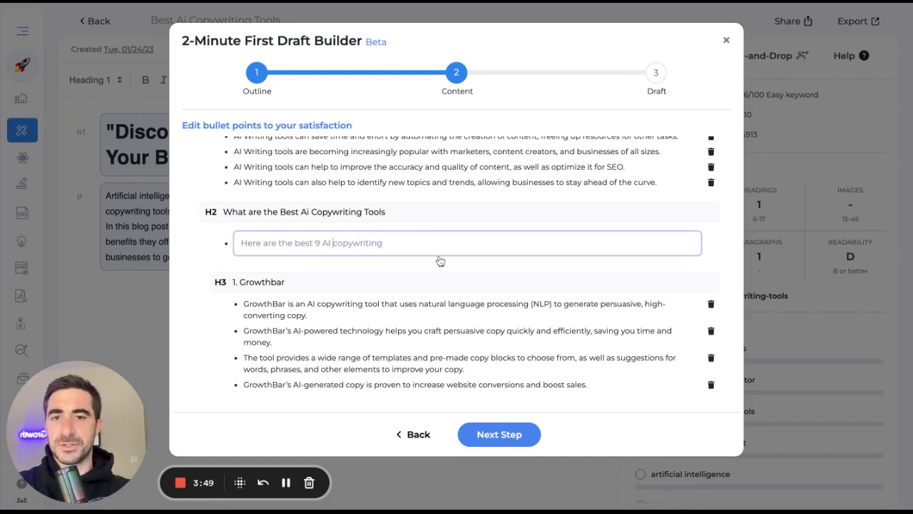
pyautogui.click(451, 242)
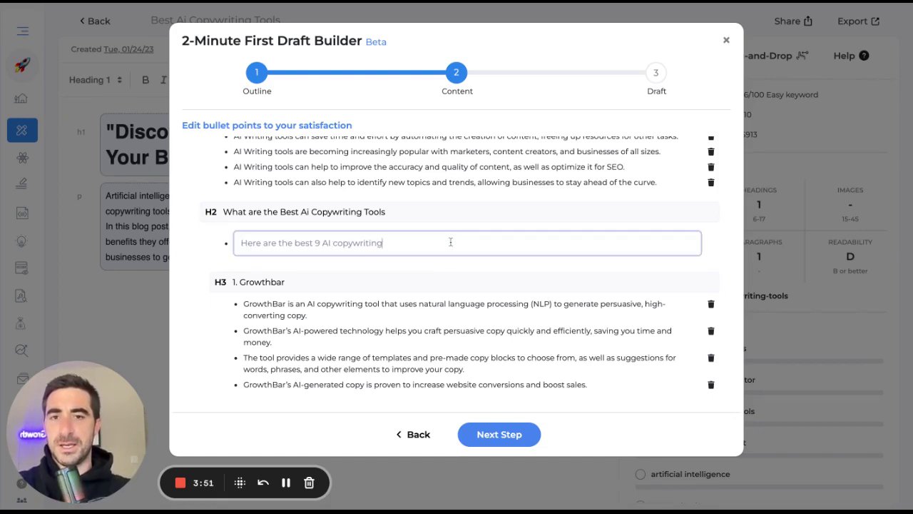
pyautogui.write('tools')
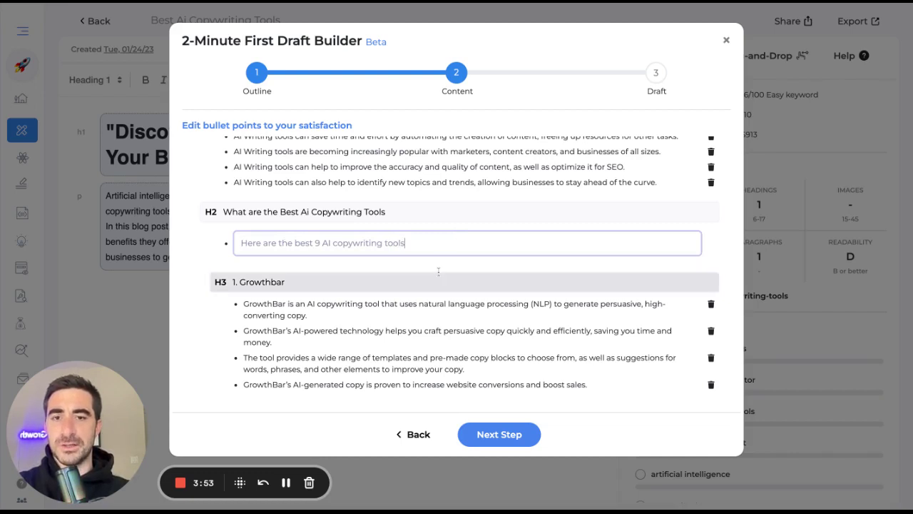
# Replace the second bullet under "1. Growthbar" with "GrowthBar specializes in AI copywriting for SEO"
pyautogui.scroll(-3, 438, 272)
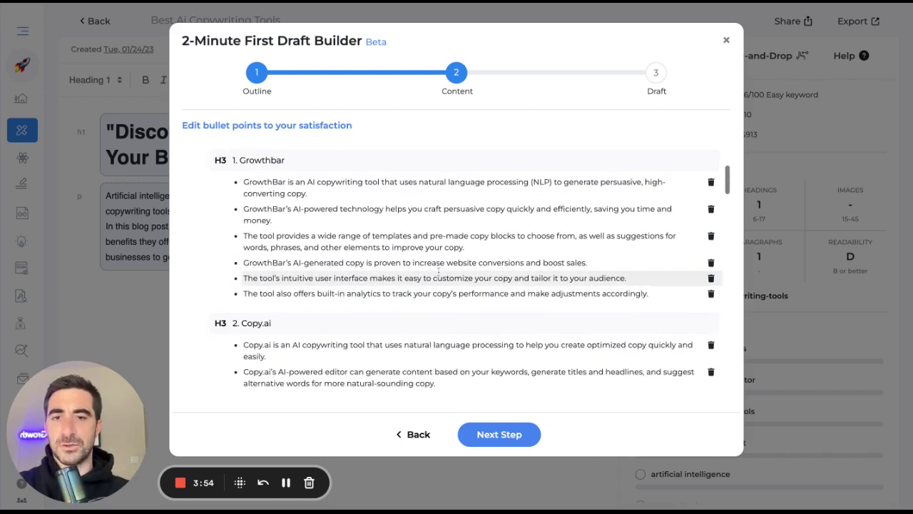
pyautogui.click(440, 193)
pyautogui.click(464, 214)
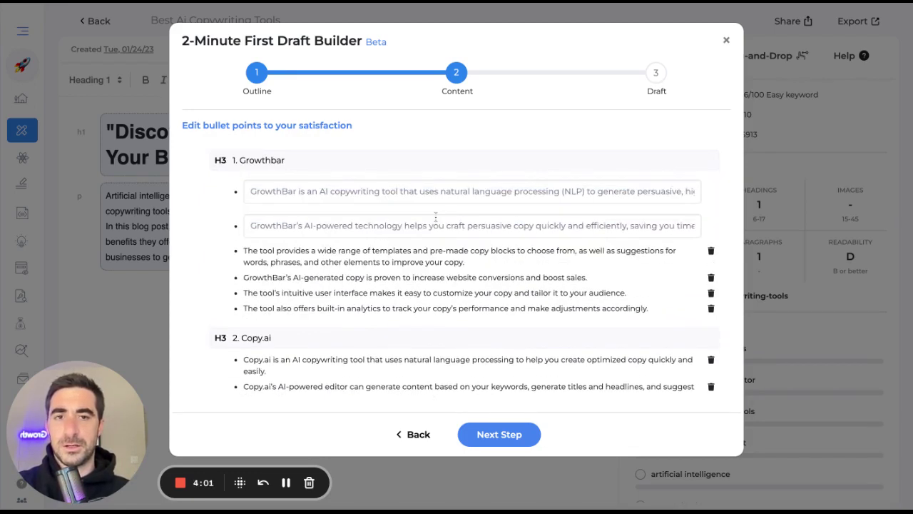
pyautogui.click(431, 220)
pyautogui.hotkey('ctrl', 'a')
pyautogui.write('GrowthB')
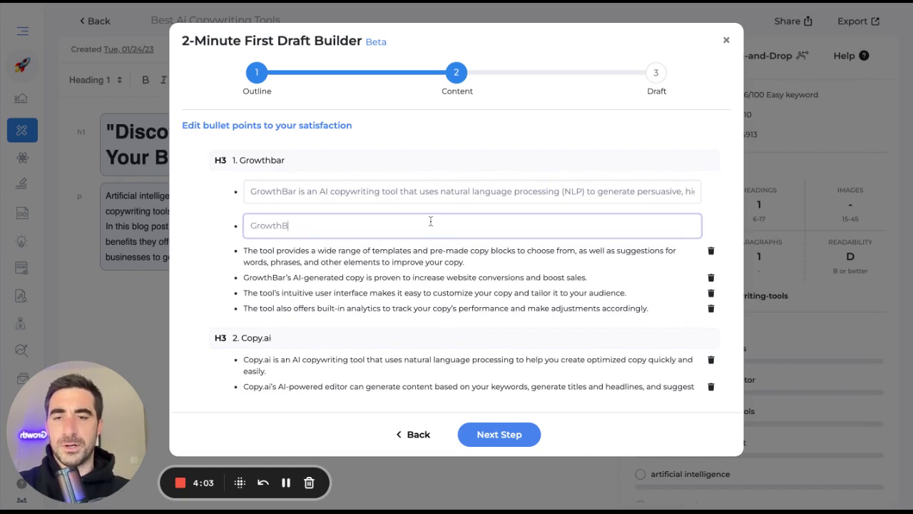
pyautogui.write('ar specializes in ')
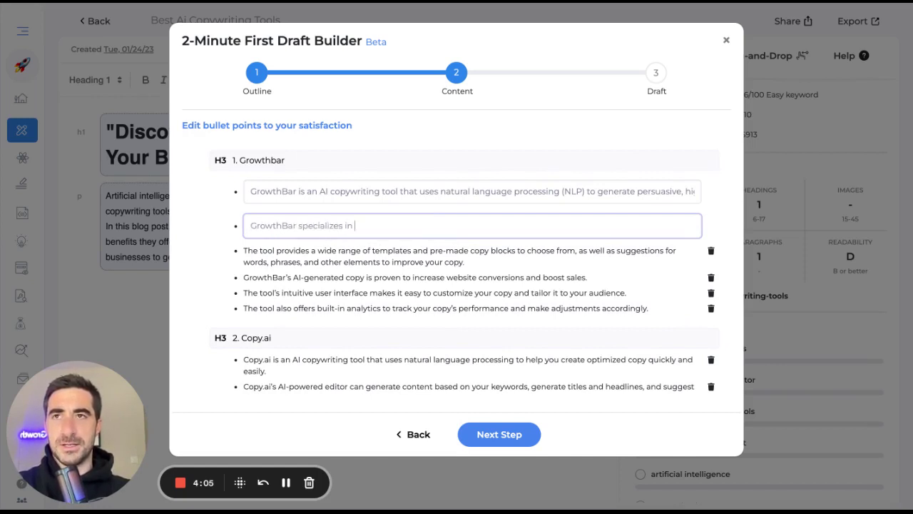
pyautogui.write('AI copywriting for')
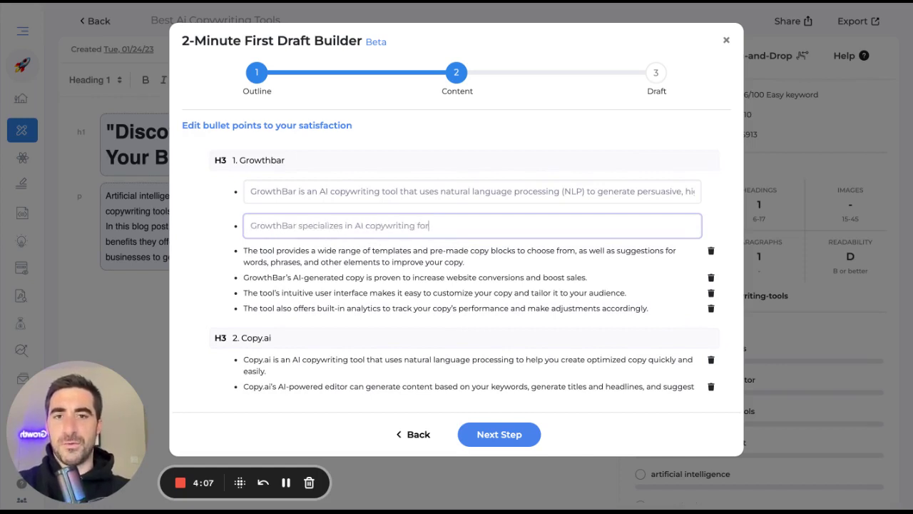
pyautogui.write(' SEO')
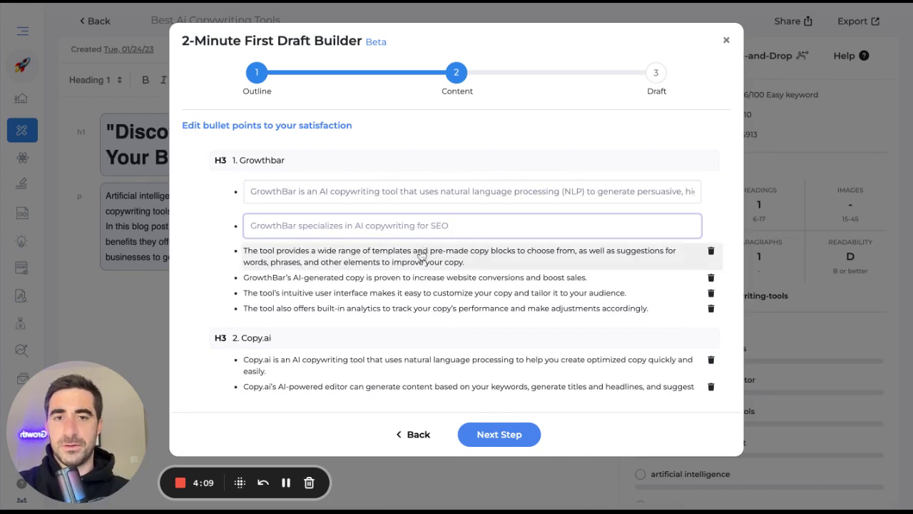
pyautogui.press('Return')
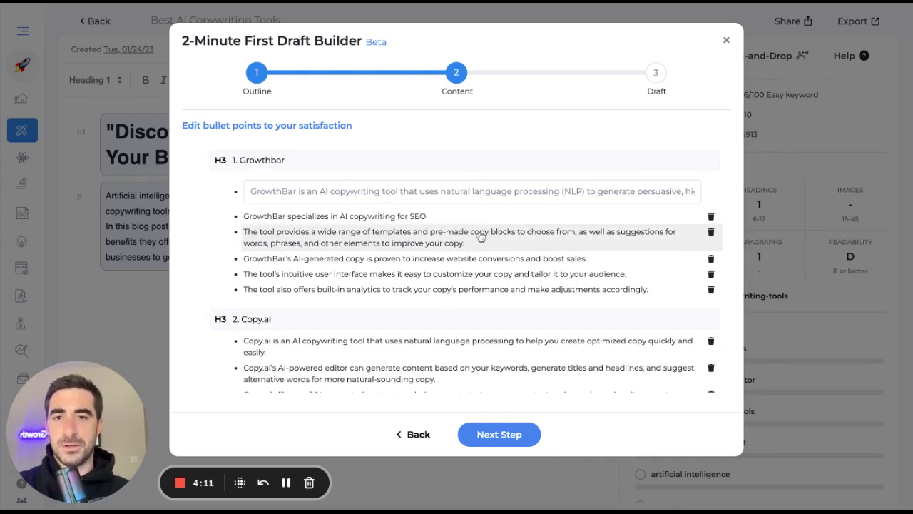
# End the Growthbar bullet about templates with "from an SEO perspective" and delete the bullet about website conversions and sales
pyautogui.click(468, 243)
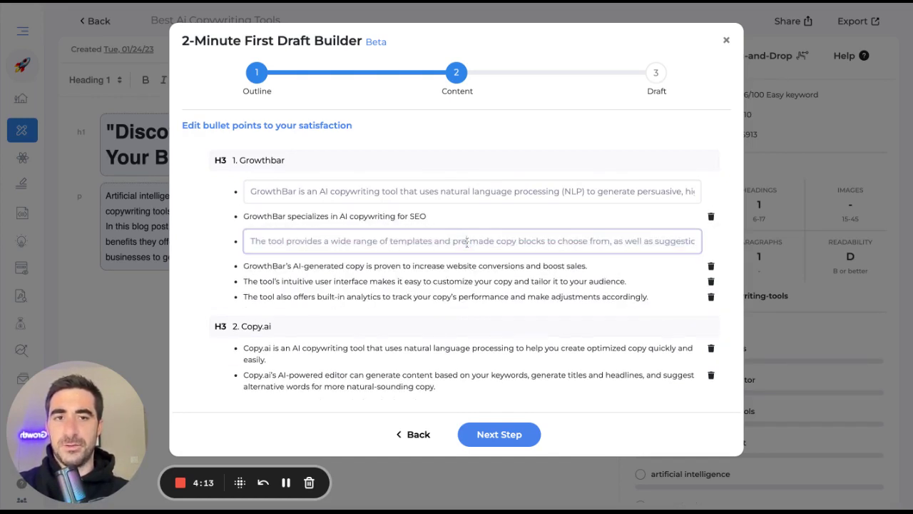
pyautogui.tripleClick(468, 242)
pyautogui.press('Right')
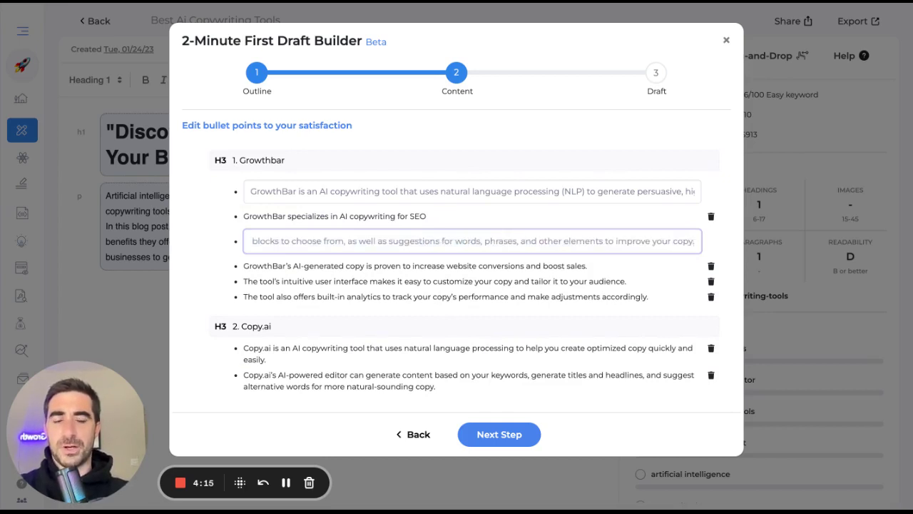
pyautogui.write('from an SEO')
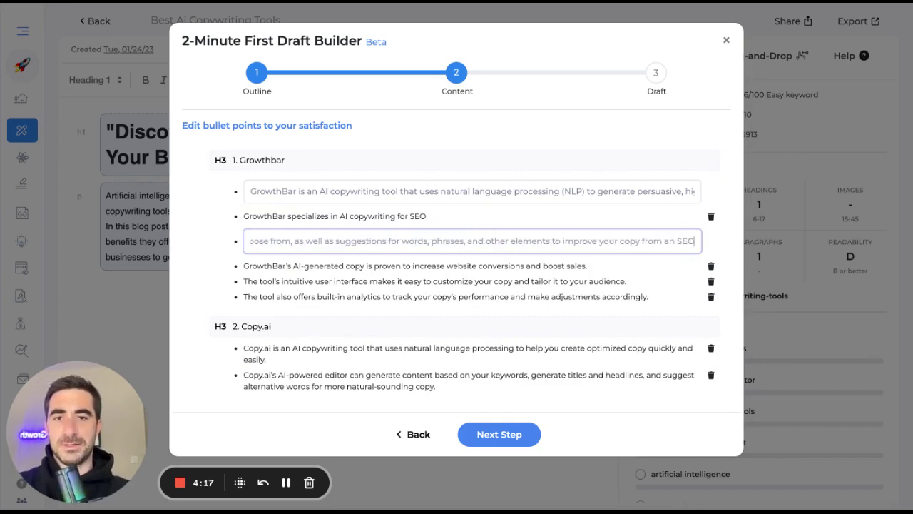
pyautogui.write(' perspective')
pyautogui.click(726, 266)
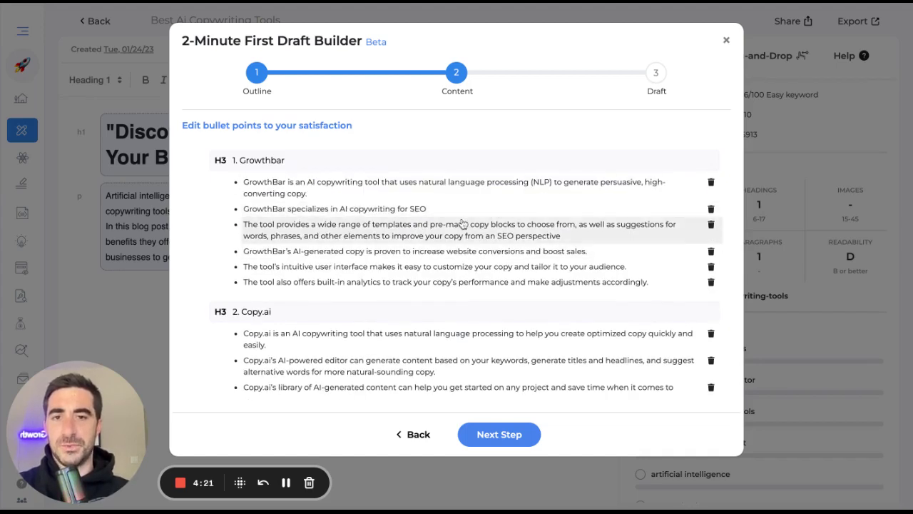
pyautogui.click(710, 251)
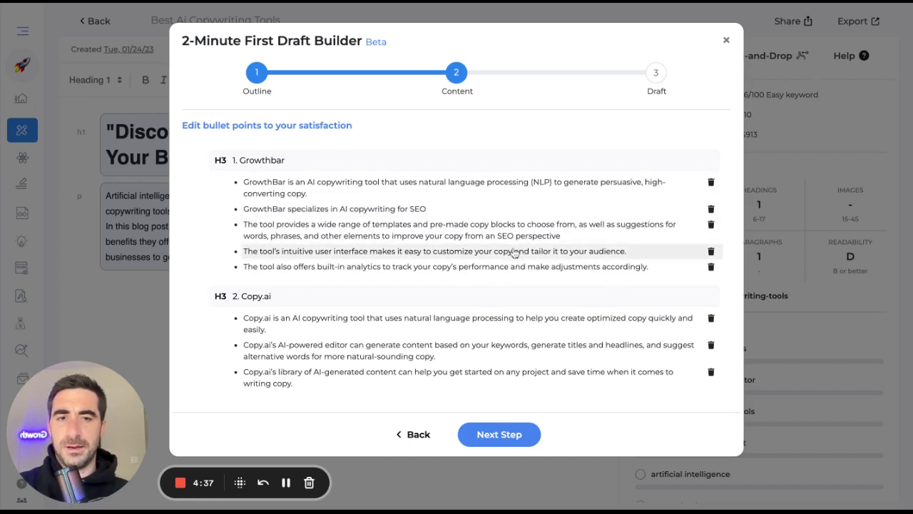
# Append "There is also a 2-minute first draft builder to speed up production" to the Growthbar bullet about the intuitive user interface
pyautogui.click(513, 253)
pyautogui.click(673, 260)
pyautogui.write('There is also a 2-')
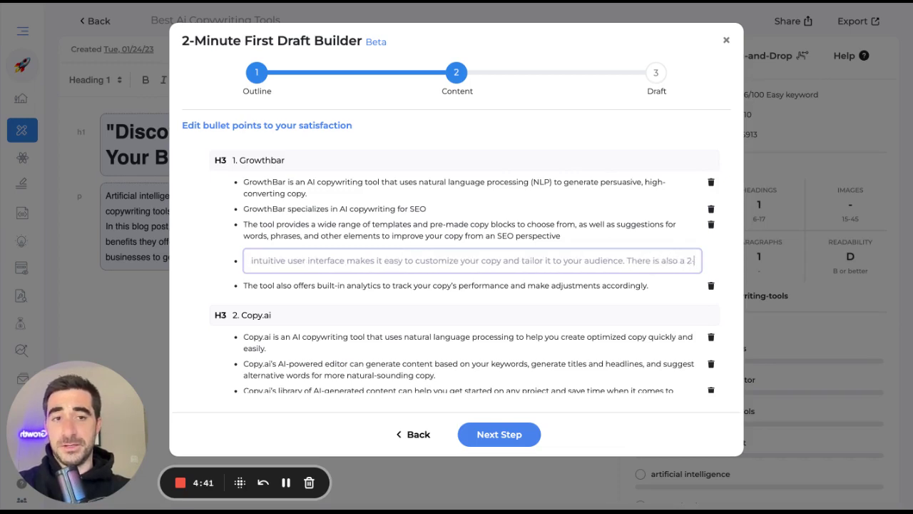
pyautogui.write('minute first dr')
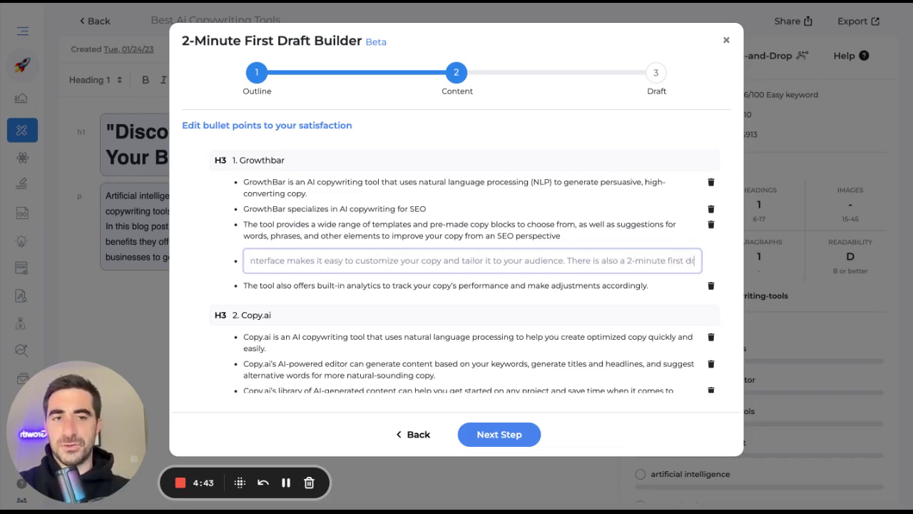
pyautogui.write('aft builder to speed up pr')
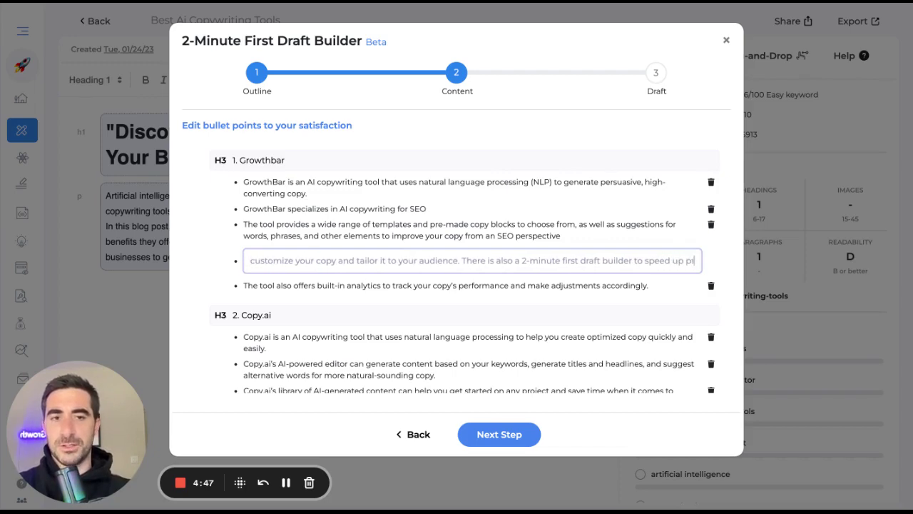
pyautogui.write('oduction')
pyautogui.press('Return')
# Append "Copy AI has 90+ templates" to the third bullet under "2. Copy.ai"
pyautogui.scroll(-3, 481, 194)
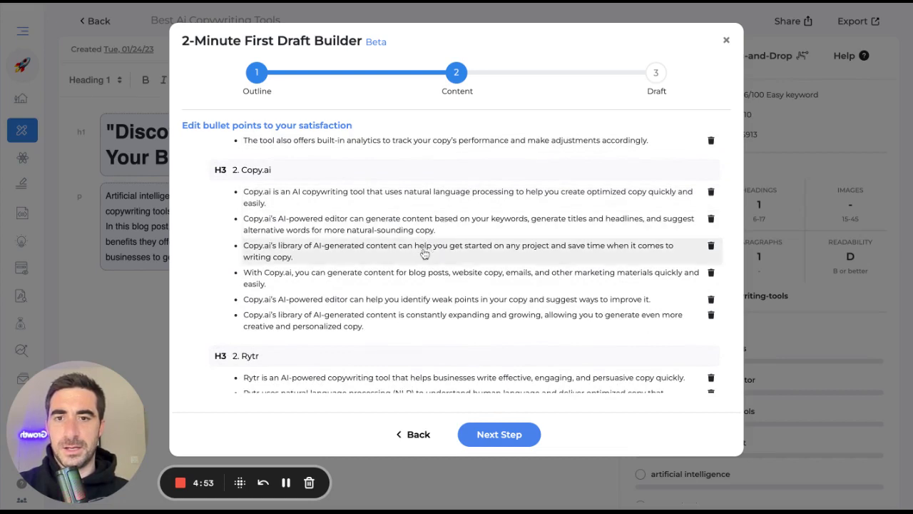
pyautogui.click(424, 253)
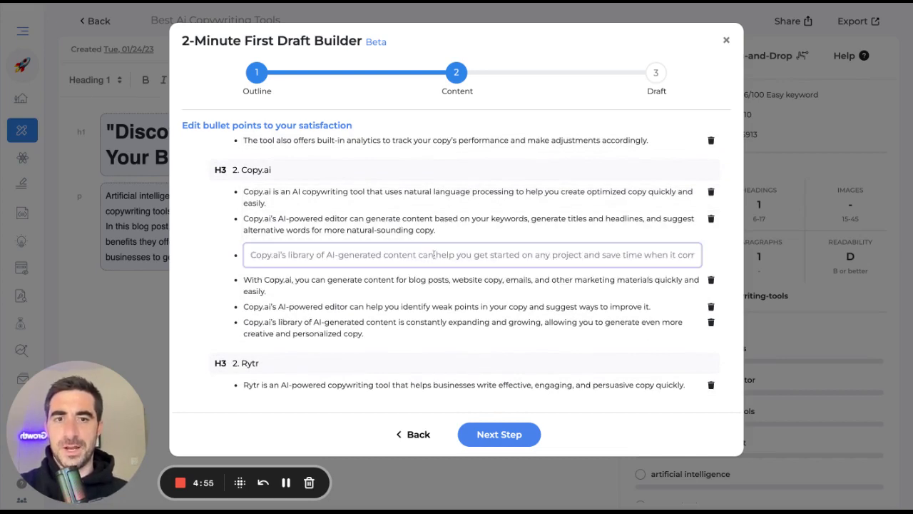
pyautogui.moveTo(434, 254); pyautogui.dragTo(698, 254)
pyautogui.press('Right')
pyautogui.write('Cop')
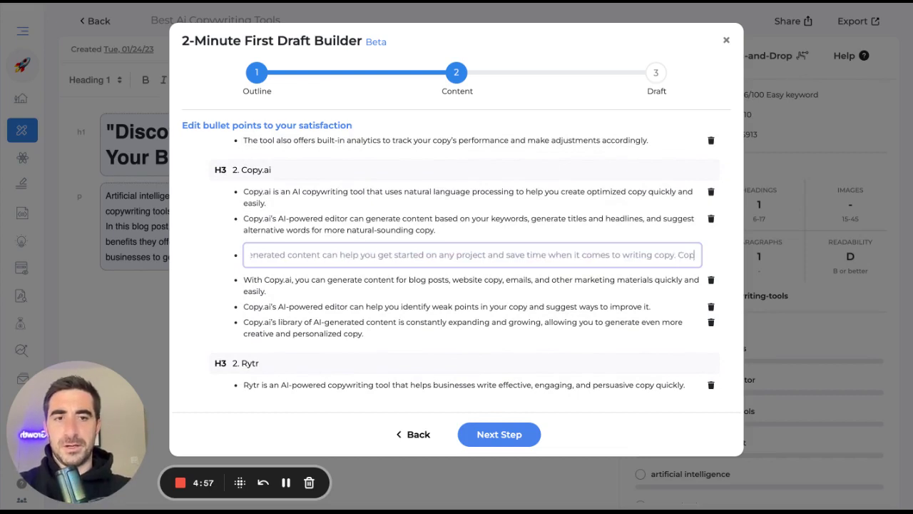
pyautogui.write('y AI has 90')
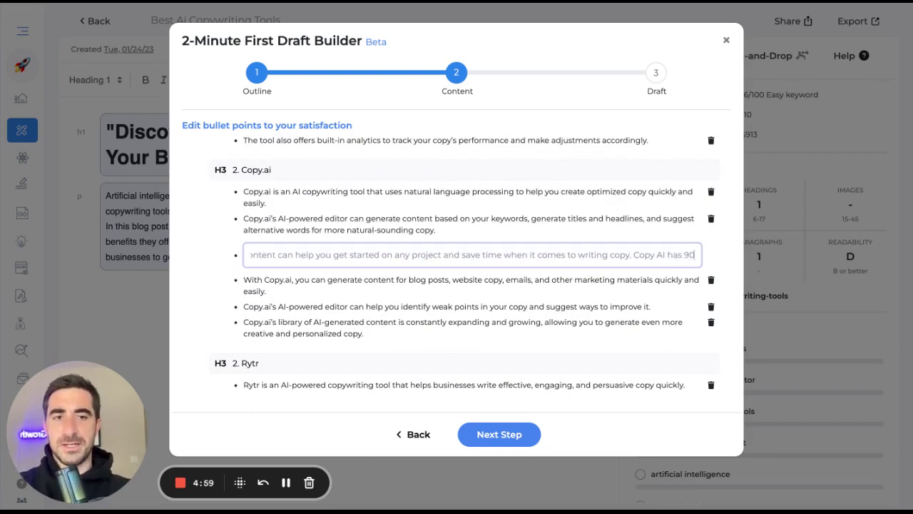
pyautogui.write('+ templates')
pyautogui.press('Return')
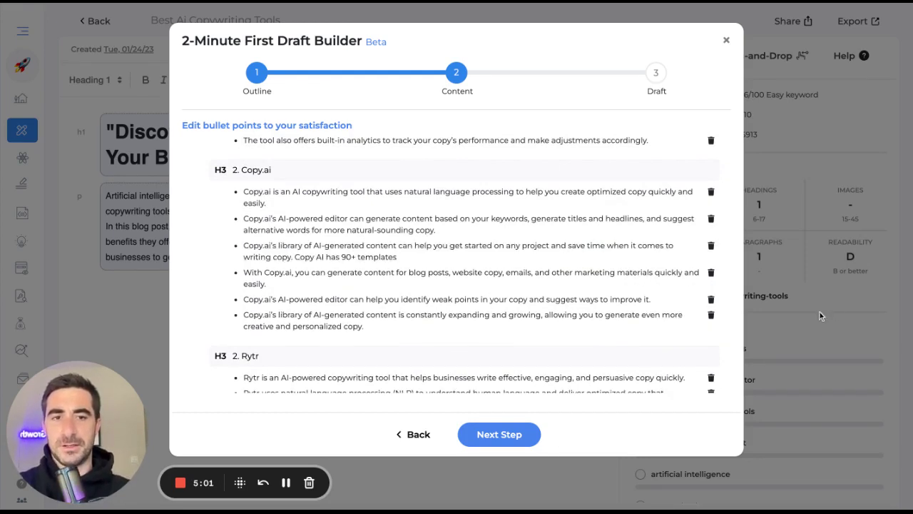
# Append "It's one of the best tools for long-form essays." to the Rytr bullet about ads, email campaigns and website copy
pyautogui.scroll(-1, 562, 303)
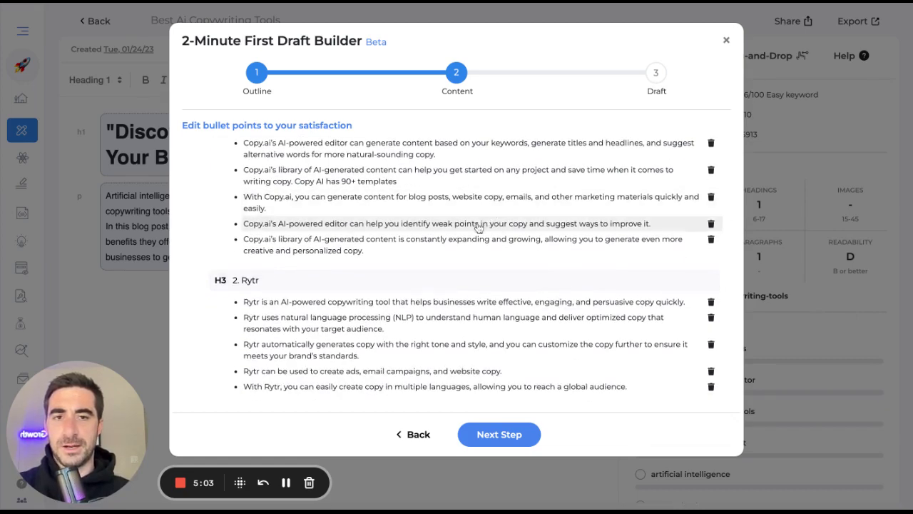
pyautogui.scroll(-1, 477, 228)
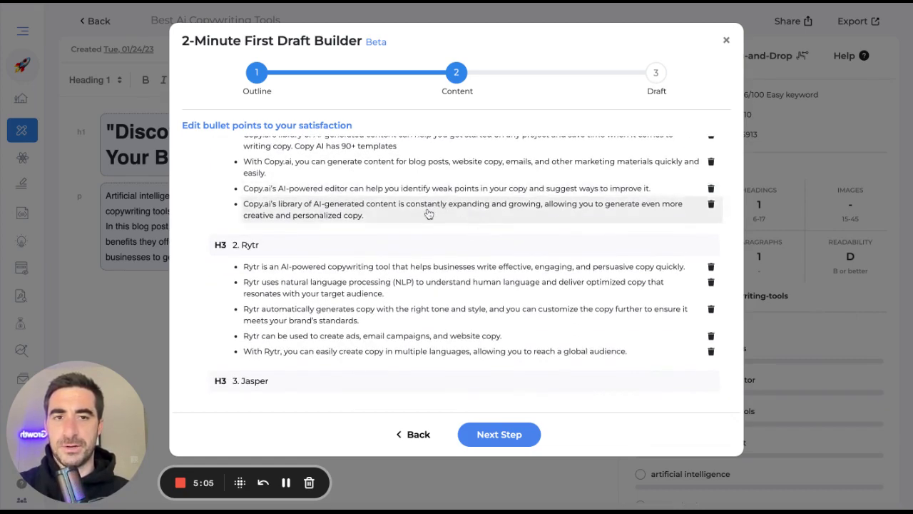
pyautogui.scroll(-2, 428, 213)
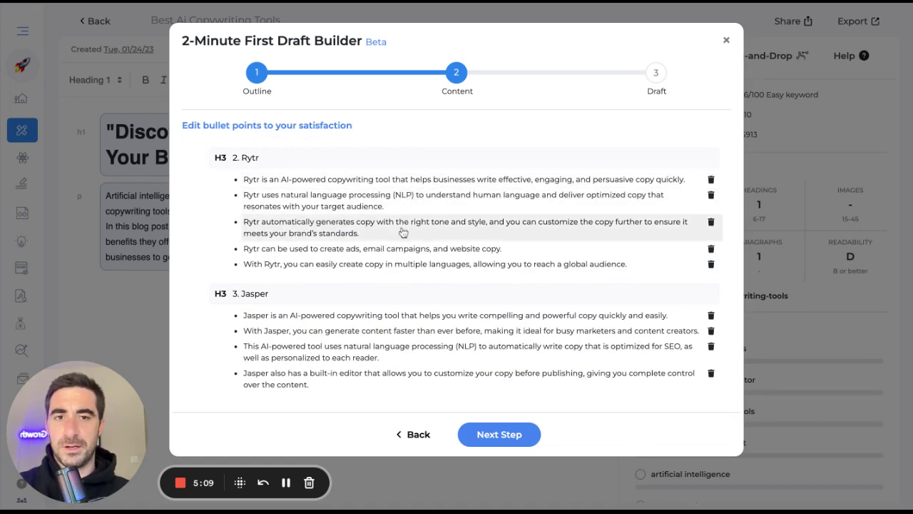
pyautogui.scroll(-1, 403, 232)
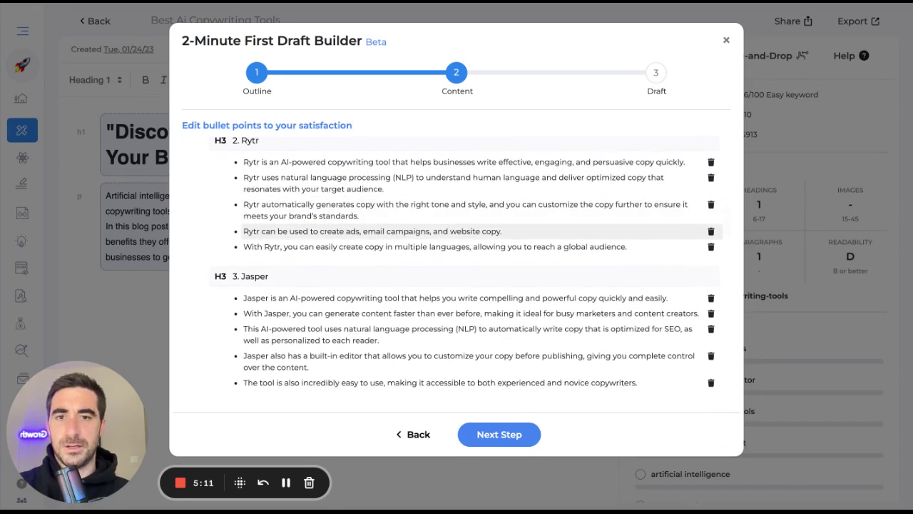
pyautogui.click(403, 231)
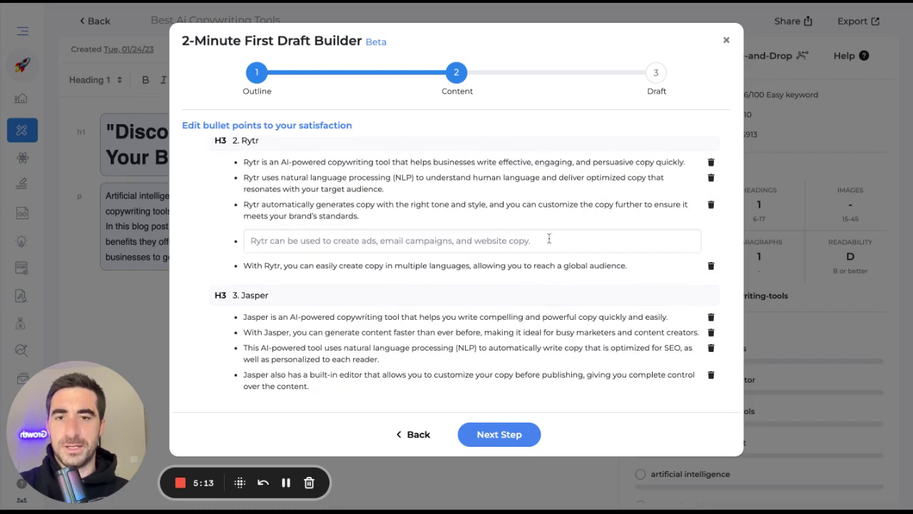
pyautogui.write("It's one of the best tools for ")
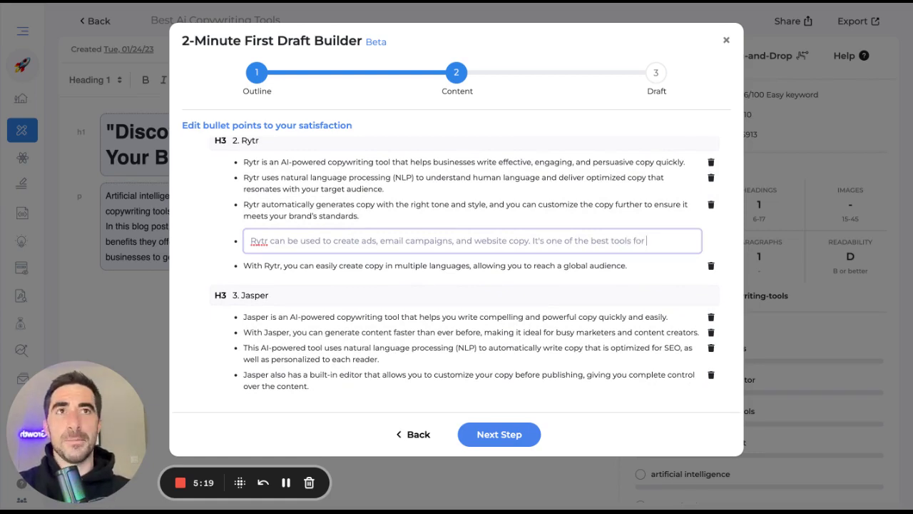
pyautogui.write('long-form e')
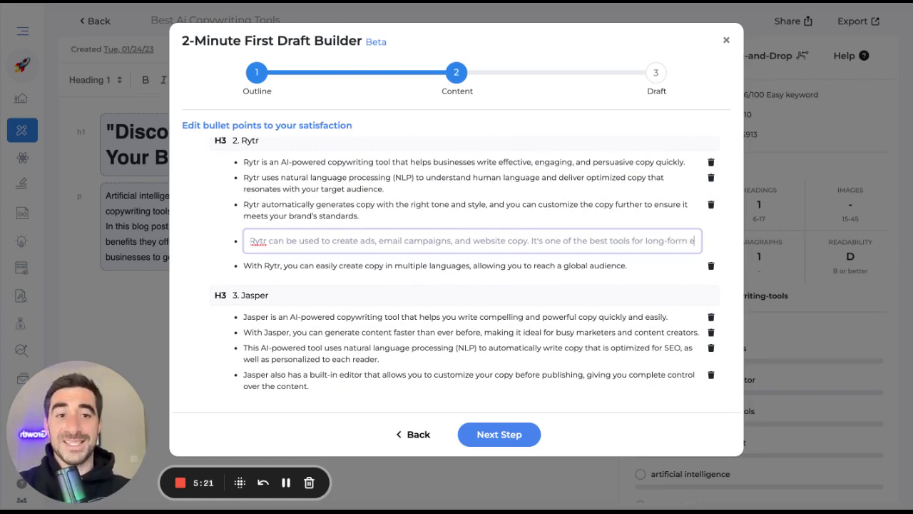
pyautogui.write('ssays.')
pyautogui.press('Return')
# Insert "(20+ languages)" after "multiple languages" in the last Rytr bullet, replacing the comma
pyautogui.click(503, 247)
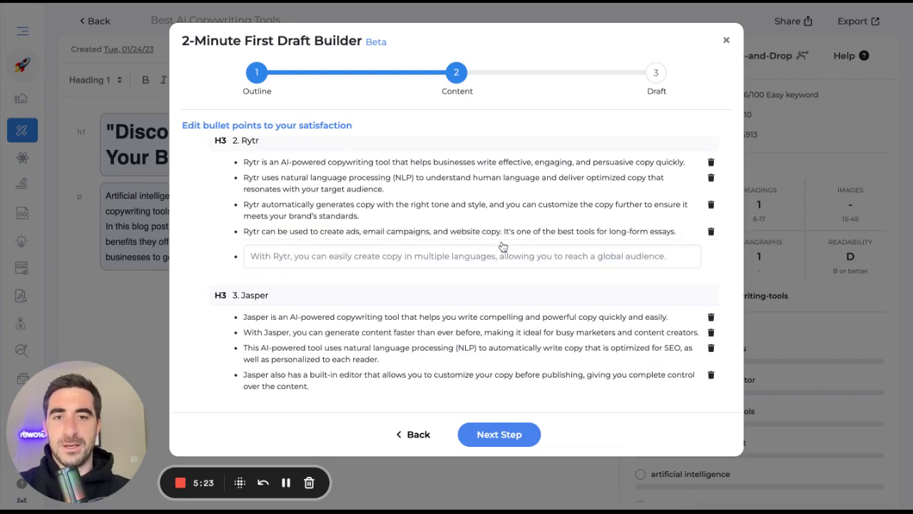
pyautogui.click(496, 255)
pyautogui.write('(20')
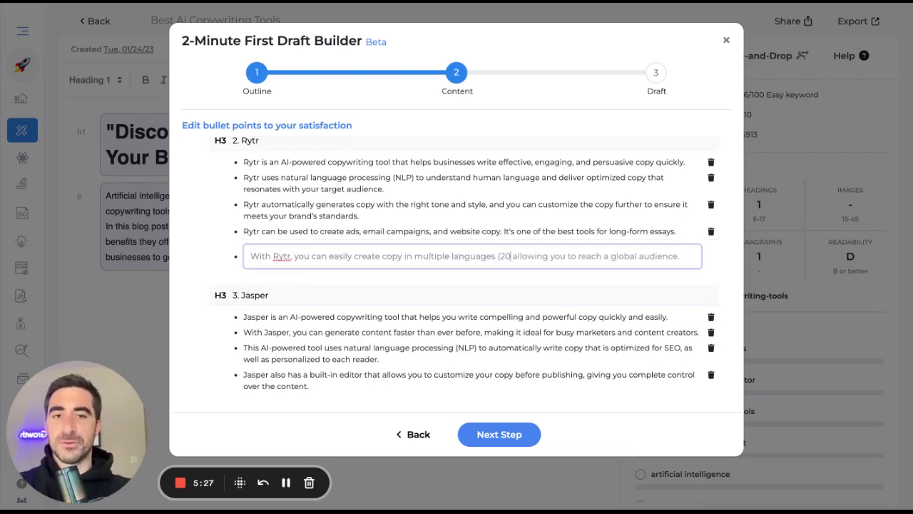
pyautogui.write('+ ')
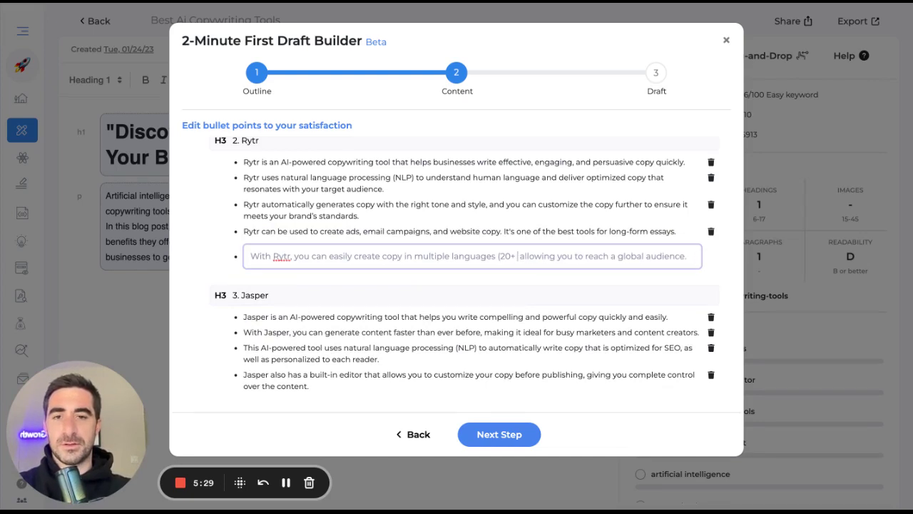
pyautogui.write('languages)')
# Append "It works in 25+ languages." to the last bullet under "3. Jasper"
pyautogui.scroll(-3, 471, 314)
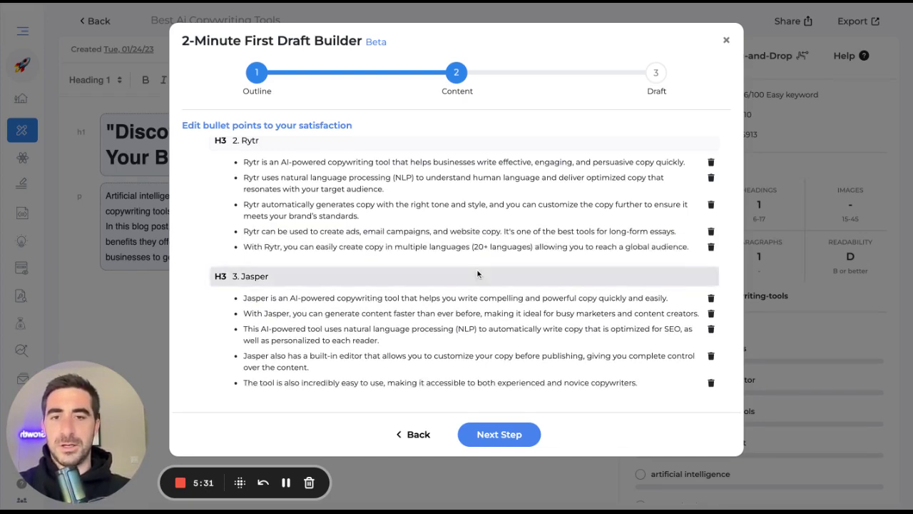
pyautogui.tripleClick(476, 275)
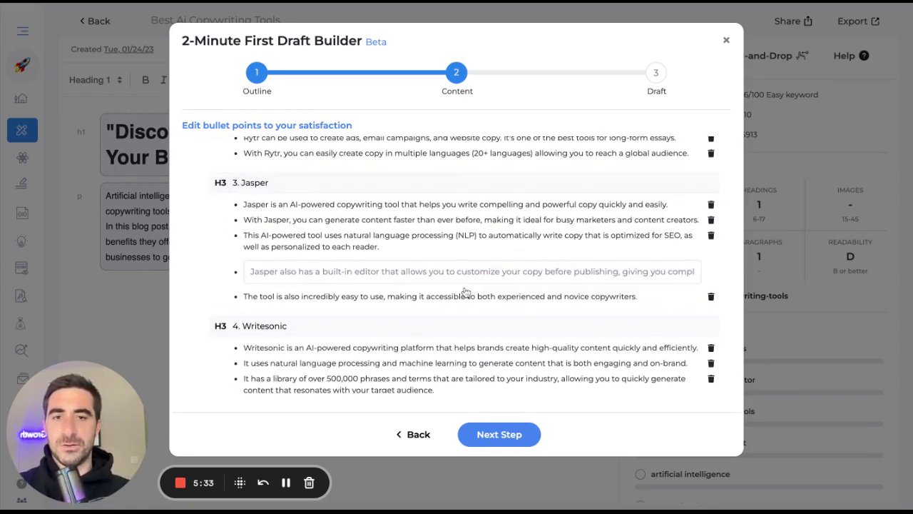
pyautogui.doubleClick(445, 296)
pyautogui.click(678, 305)
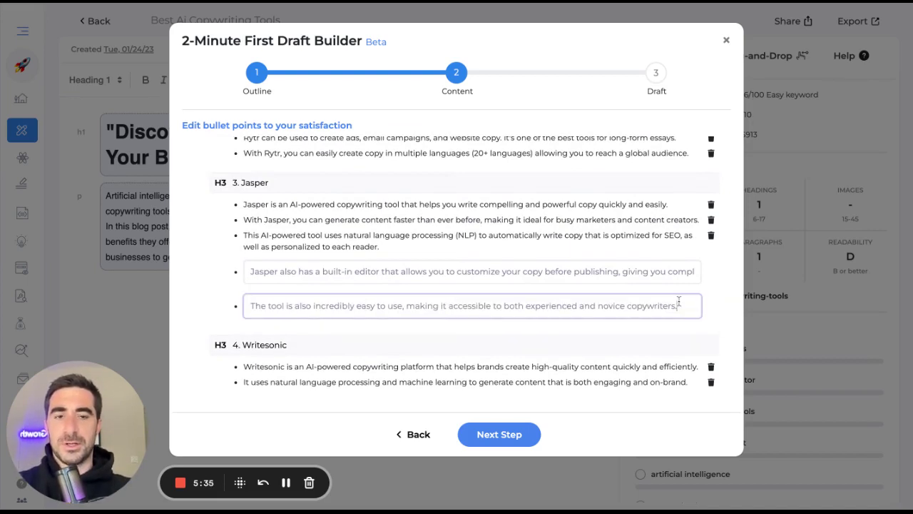
pyautogui.write('It works in 25+')
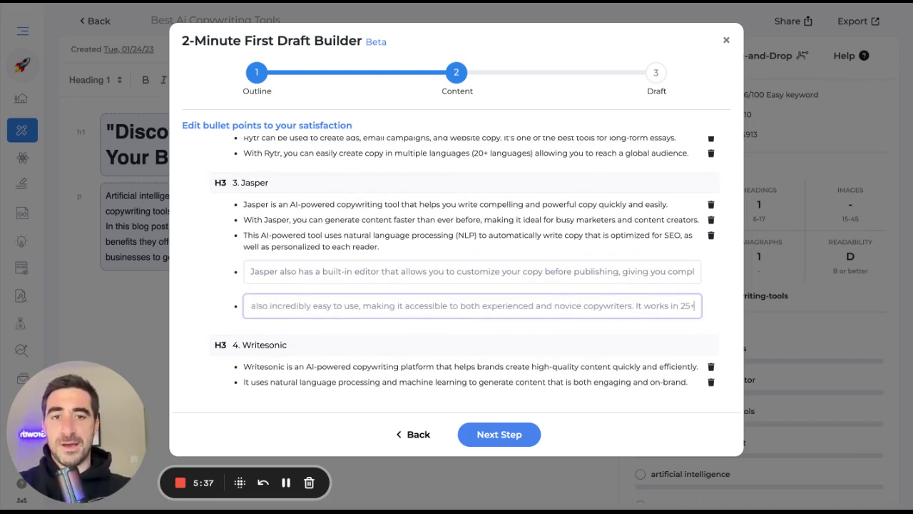
pyautogui.write(' languages.')
pyautogui.press('Return')
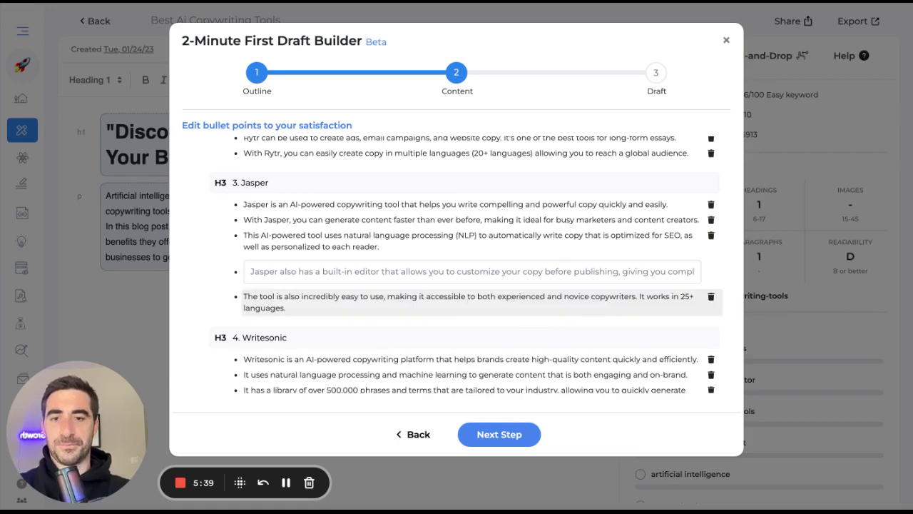
# Finish the bullet point editing and generate the article draft from the edited content
pyautogui.scroll(3, 551, 261)
pyautogui.click(491, 427)
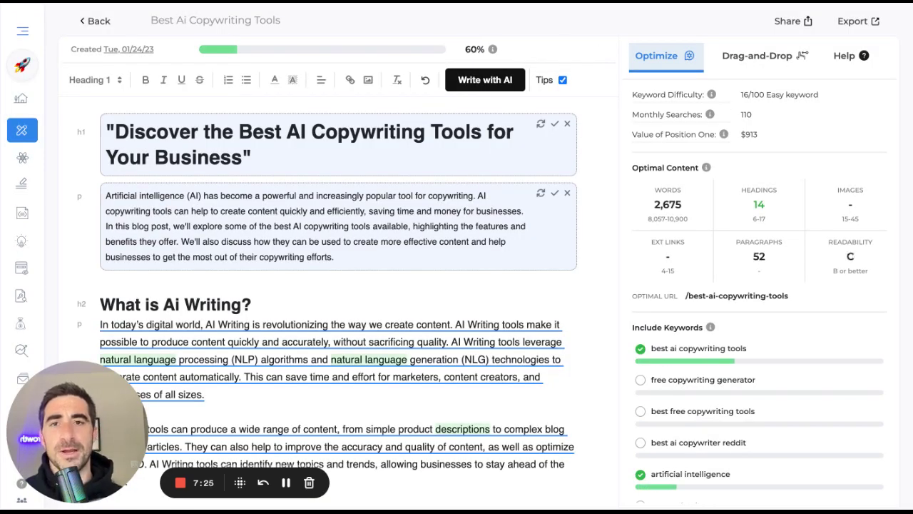
# Accept the suggested title and intro paragraph, adding "9+" before "Best AI Copywriting Tools" in the title
pyautogui.click(271, 131)
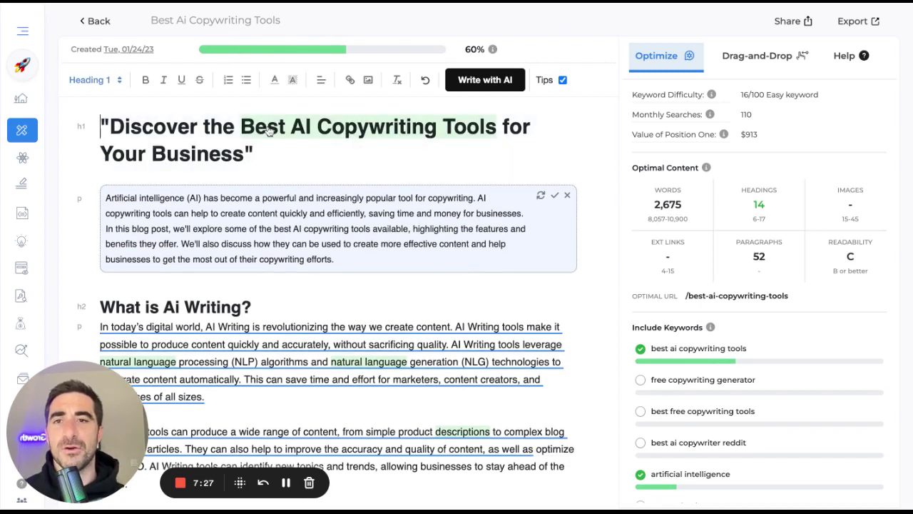
pyautogui.click(243, 126)
pyautogui.write('9+')
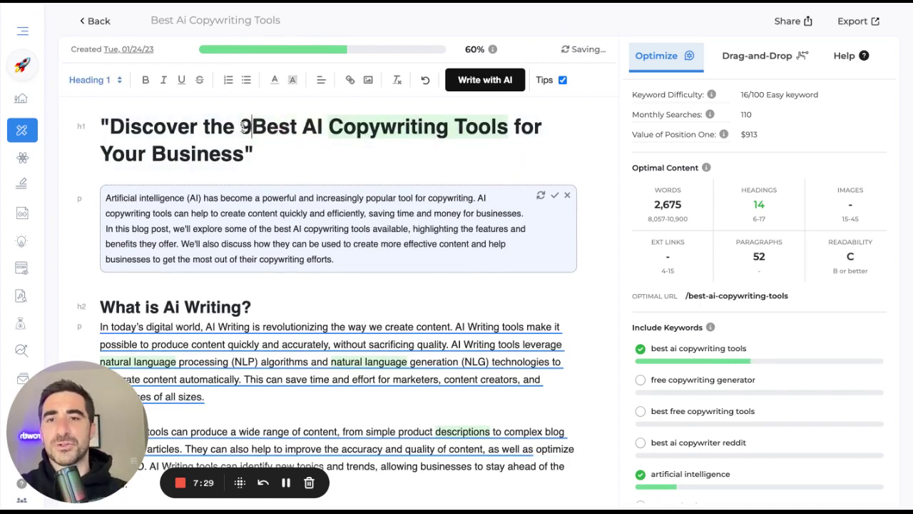
pyautogui.scroll(-2, 307, 146)
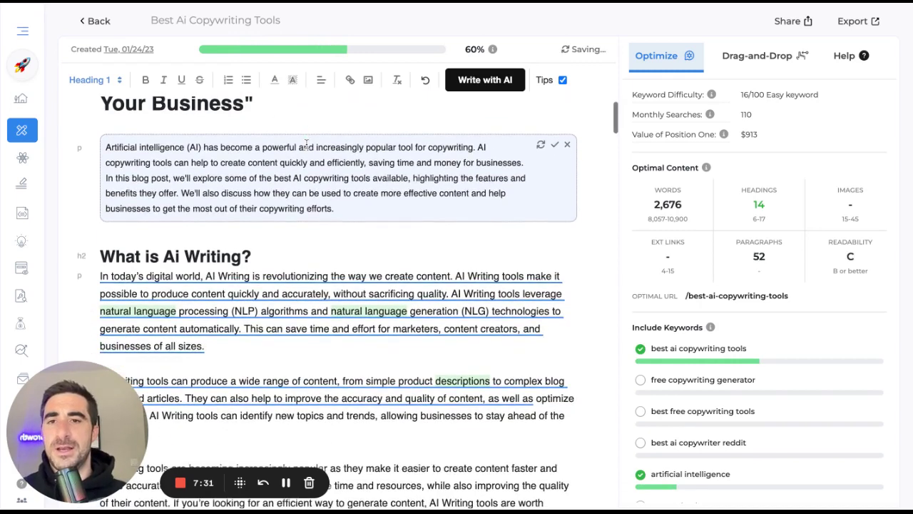
pyautogui.click(308, 151)
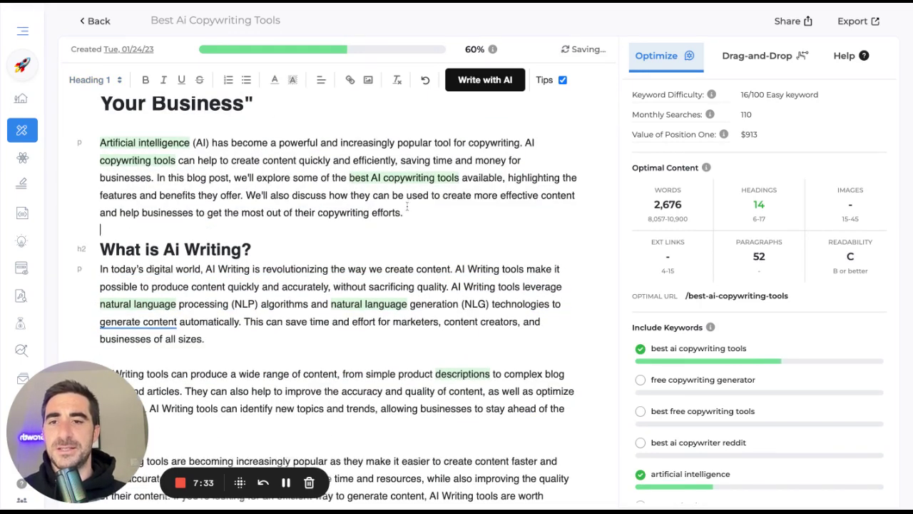
# Add the suggested links on "generate content" under "What is Ai Writing?" and on "Copy.ai" in the tools list
pyautogui.scroll(-2, 226, 273)
pyautogui.scroll(-1, 226, 272)
pyautogui.moveTo(156, 224)
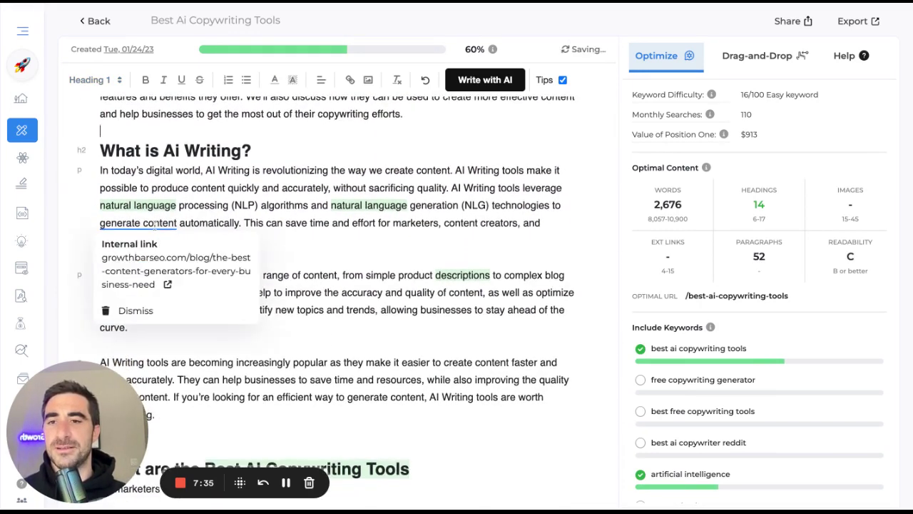
pyautogui.click(179, 264)
pyautogui.scroll(-3, 221, 217)
pyautogui.scroll(-15, 221, 216)
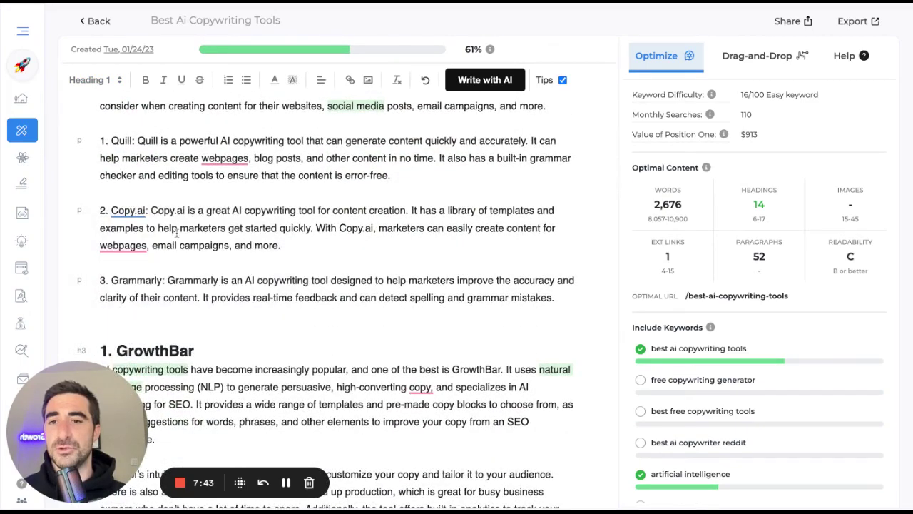
pyautogui.moveTo(128, 207)
pyautogui.click(144, 229)
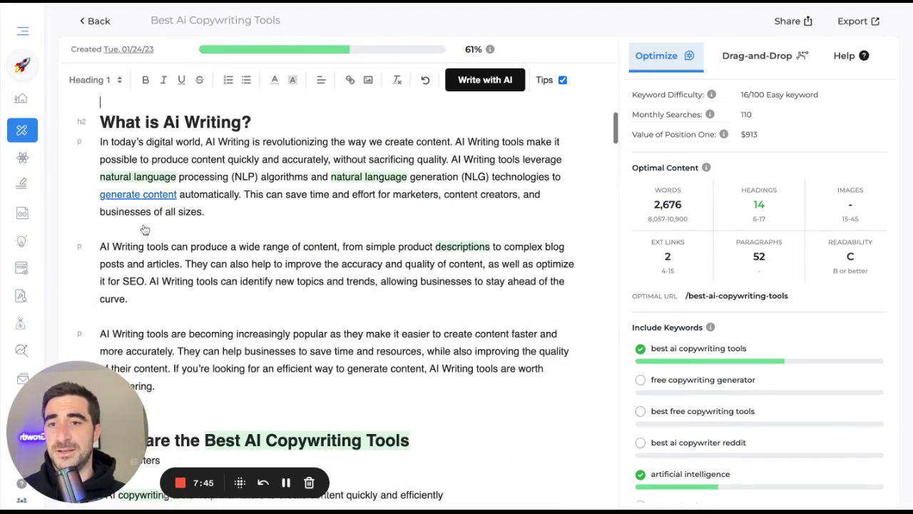
# Review the generated draft through the tool sections and "How Does Ai Writing Work?", then return to the title
pyautogui.scroll(-8, 145, 228)
pyautogui.scroll(-20, 144, 228)
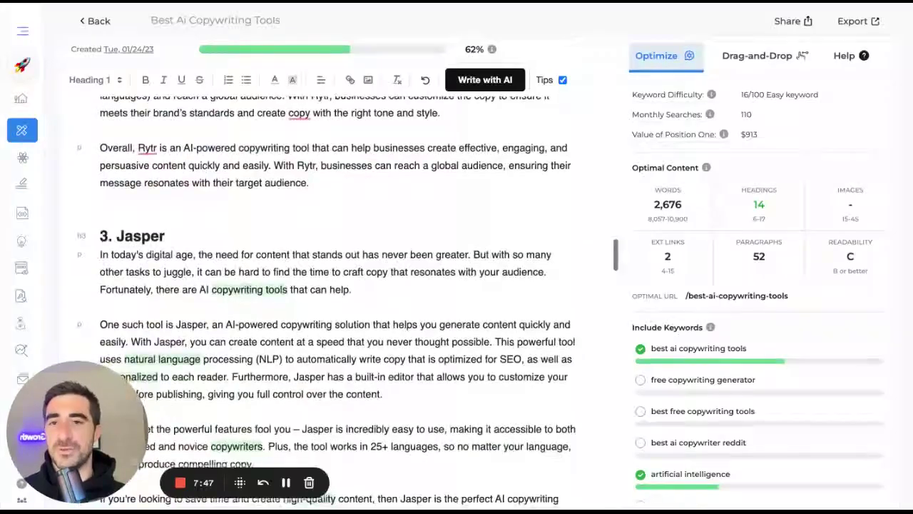
pyautogui.scroll(-20, 336, 300)
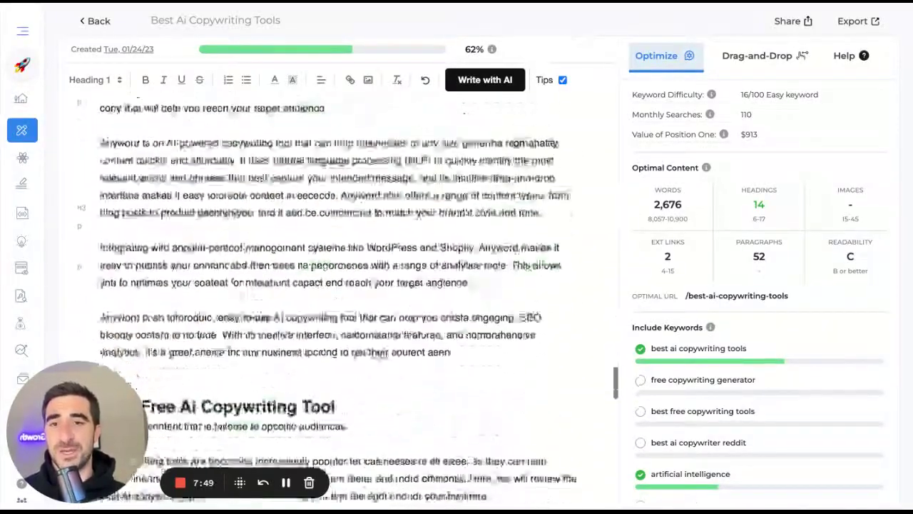
pyautogui.scroll(-15, 335, 299)
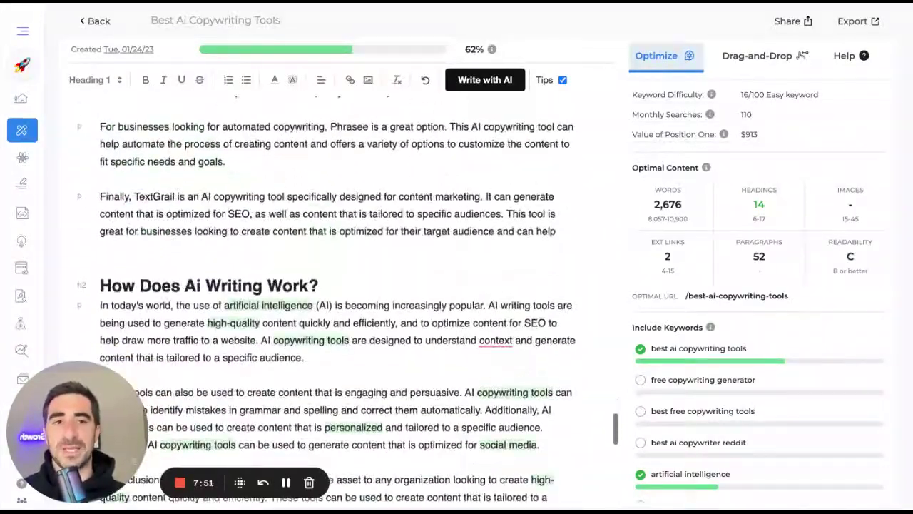
pyautogui.scroll(20, 335, 300)
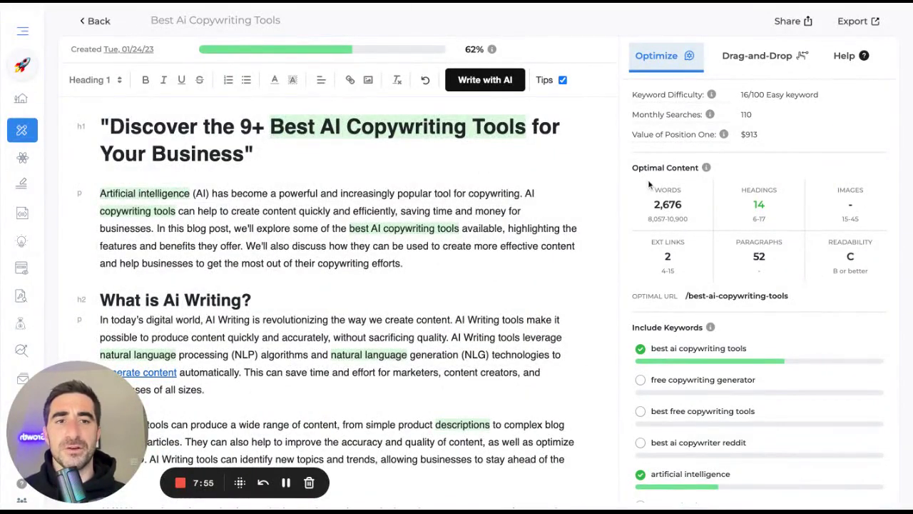
# Examine the draft's optimal content metrics, including the word count against its target range and the readability detail
pyautogui.tripleClick(649, 219)
pyautogui.click(714, 222)
pyautogui.scroll(-2, 714, 223)
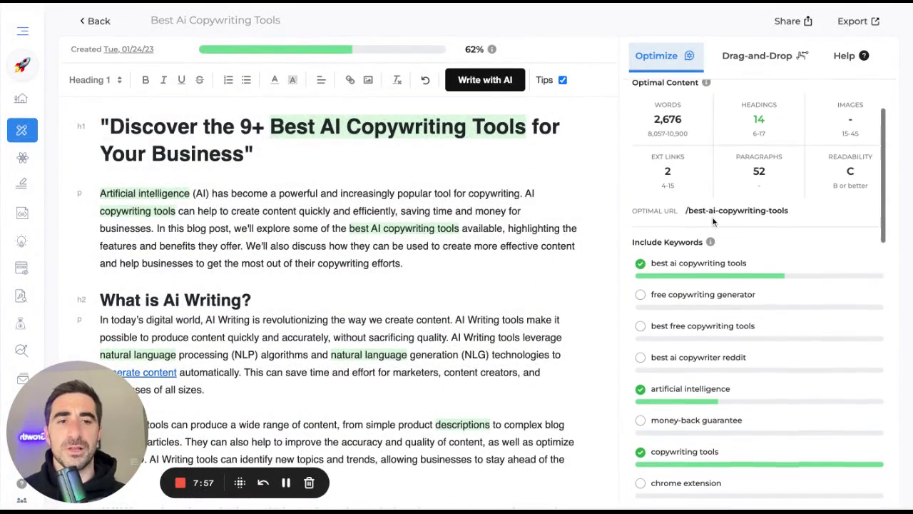
pyautogui.moveTo(859, 193)
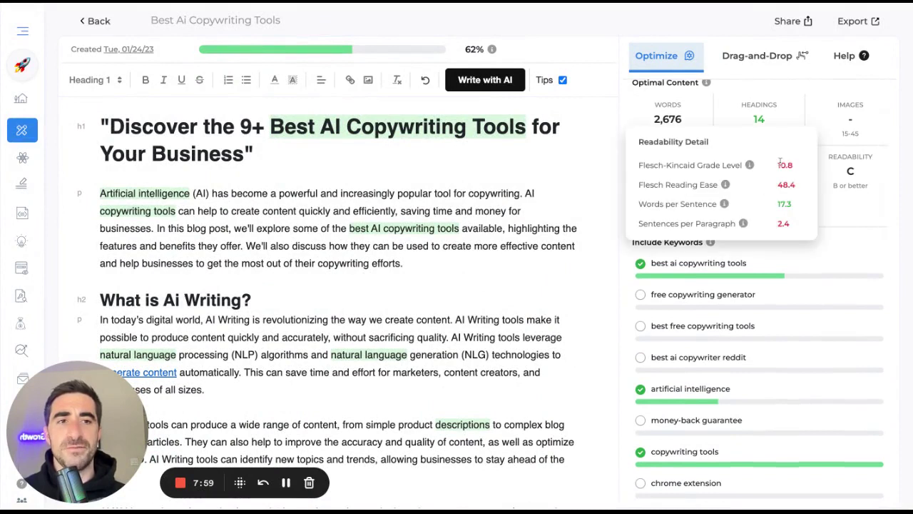
pyautogui.moveTo(676, 134); pyautogui.dragTo(644, 134)
pyautogui.doubleClick(644, 134)
pyautogui.click(642, 129)
# Review the recommended keywords to include and the top-ranking pages, and check the keyword difficulty
pyautogui.scroll(-3, 643, 129)
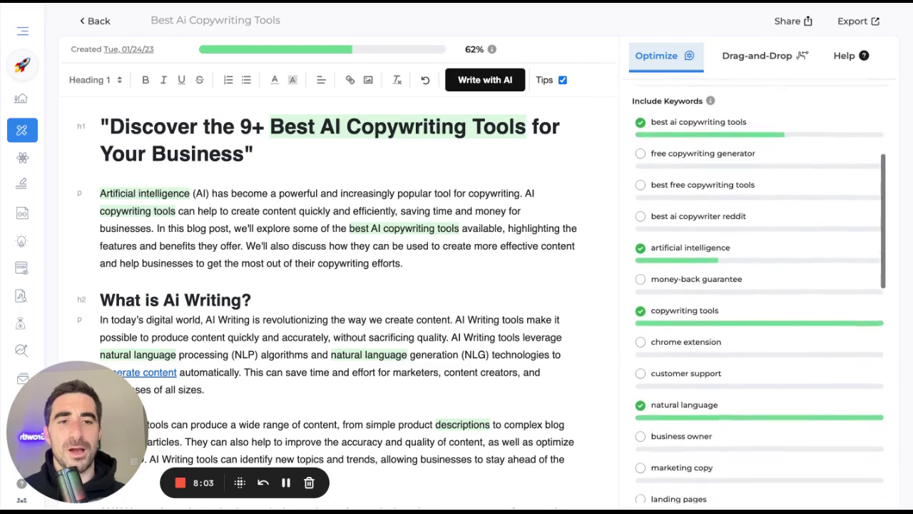
pyautogui.scroll(-10, 643, 129)
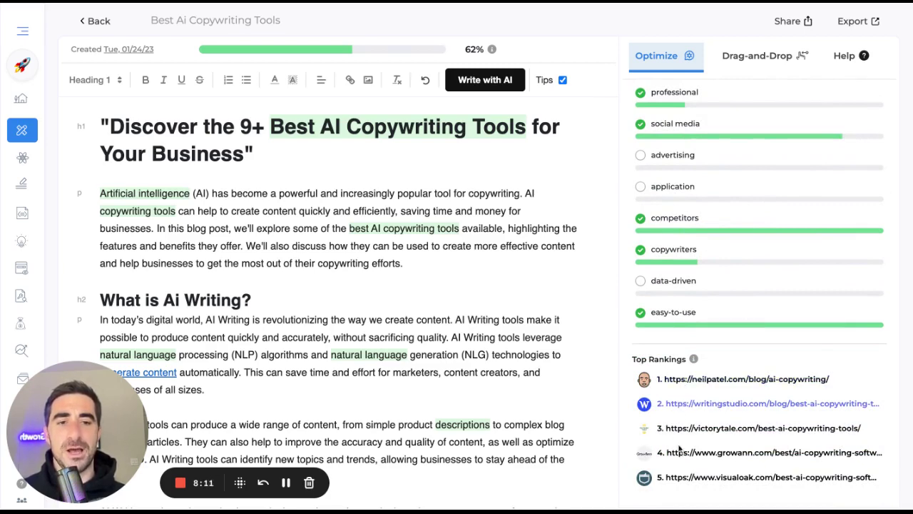
pyautogui.scroll(10, 750, 257)
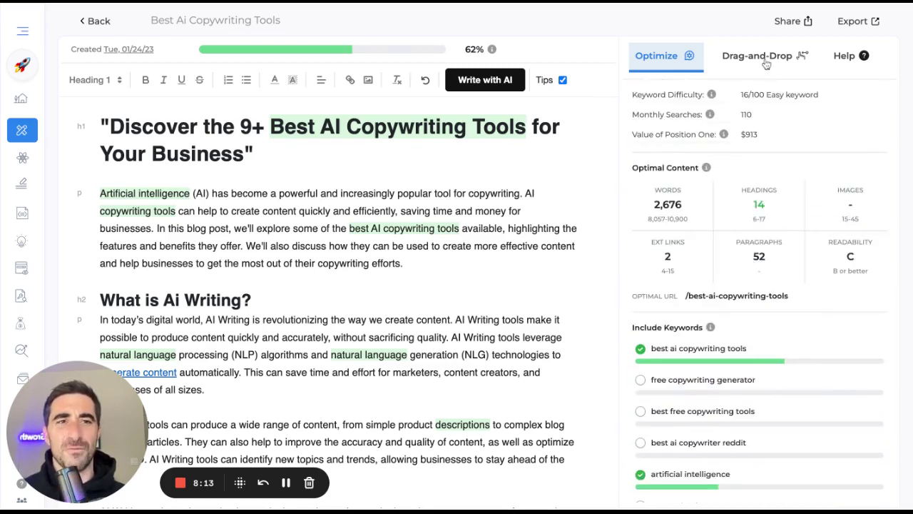
pyautogui.tripleClick(737, 95)
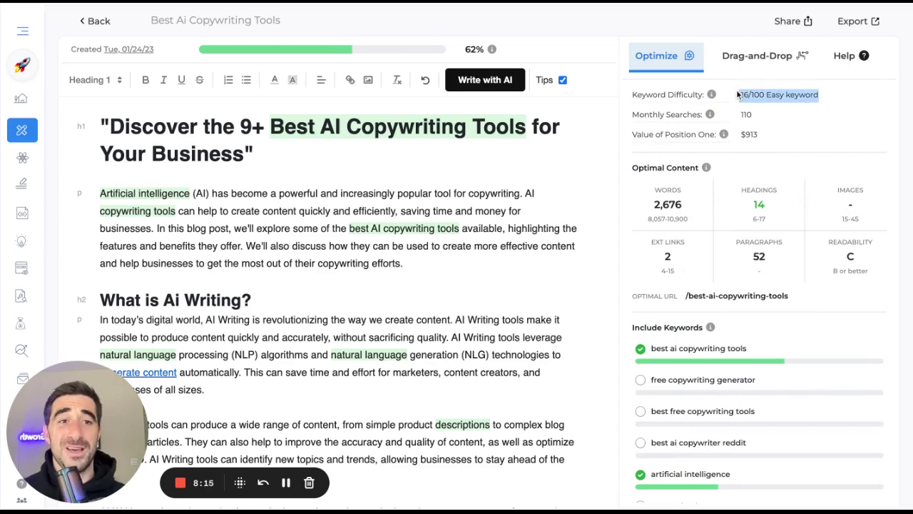
pyautogui.click(826, 98)
# Show the drag-and-drop elements and browse the competitor headlines through to the related searches
pyautogui.click(762, 58)
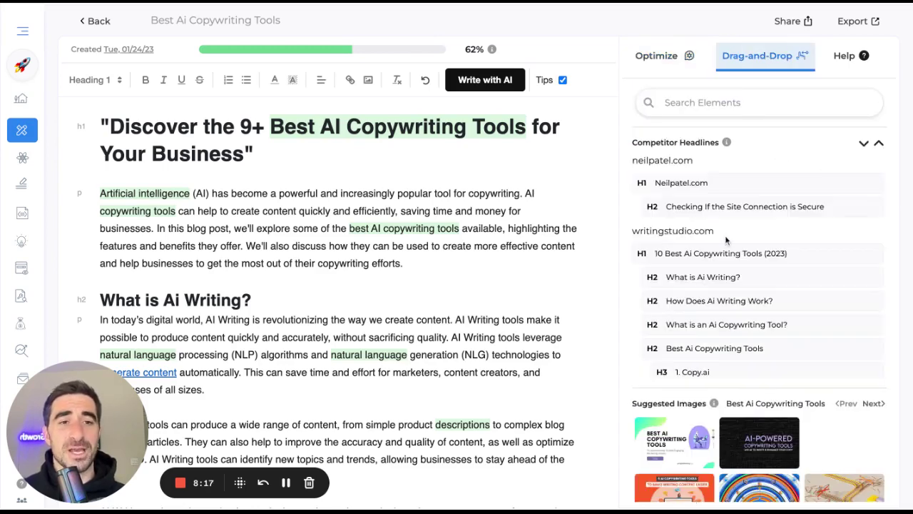
pyautogui.scroll(-15, 726, 240)
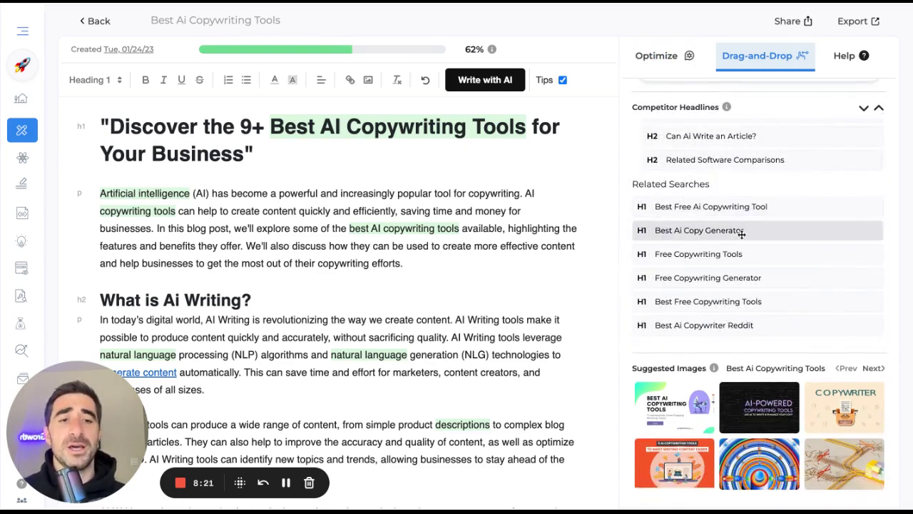
pyautogui.scroll(15, 741, 228)
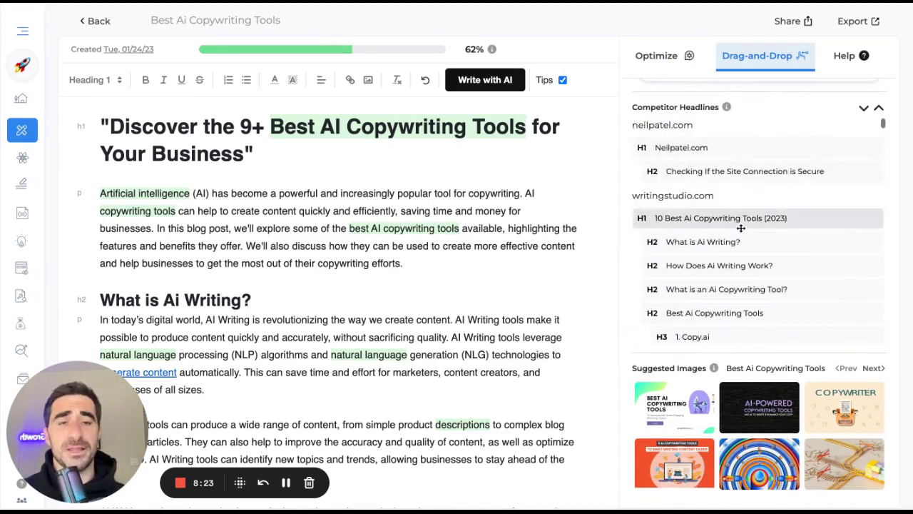
# Skim the draft's individual tool sections, including Copy.ai and Jasper, and return to the article title
pyautogui.scroll(-5, 389, 240)
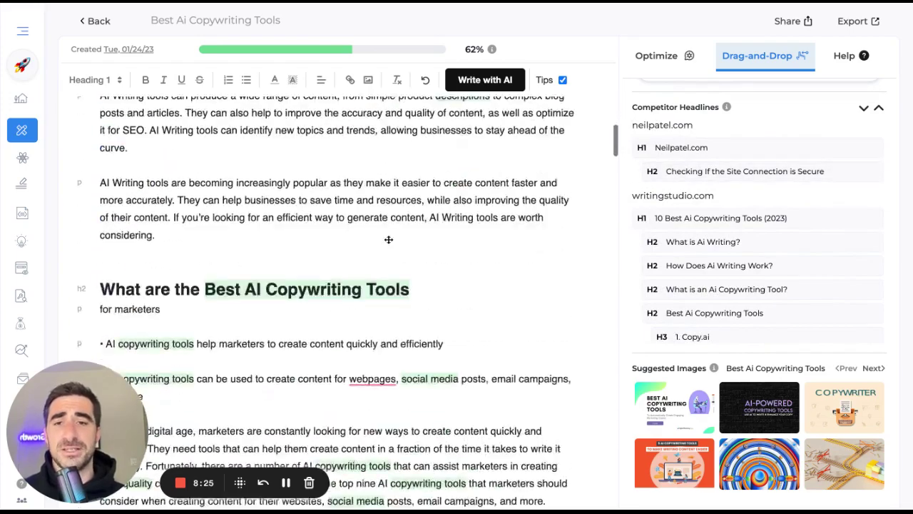
pyautogui.scroll(-12, 388, 239)
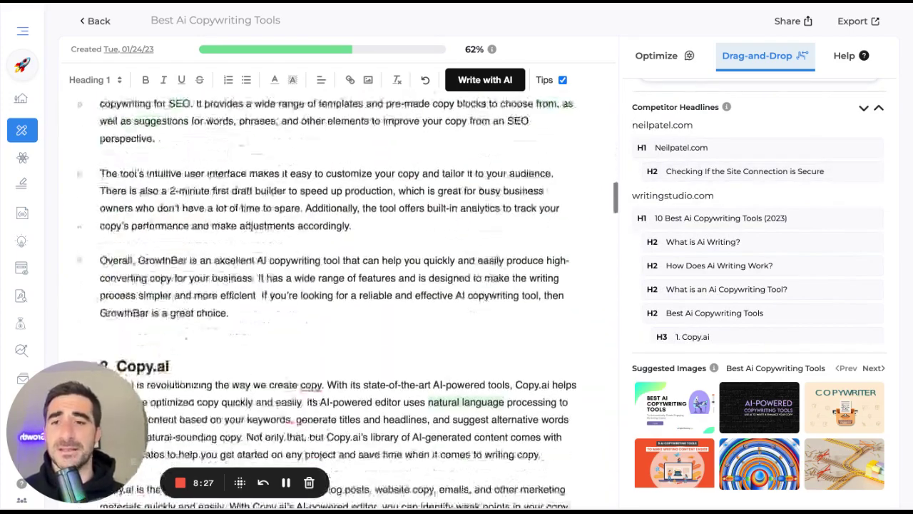
pyautogui.scroll(-20, 387, 218)
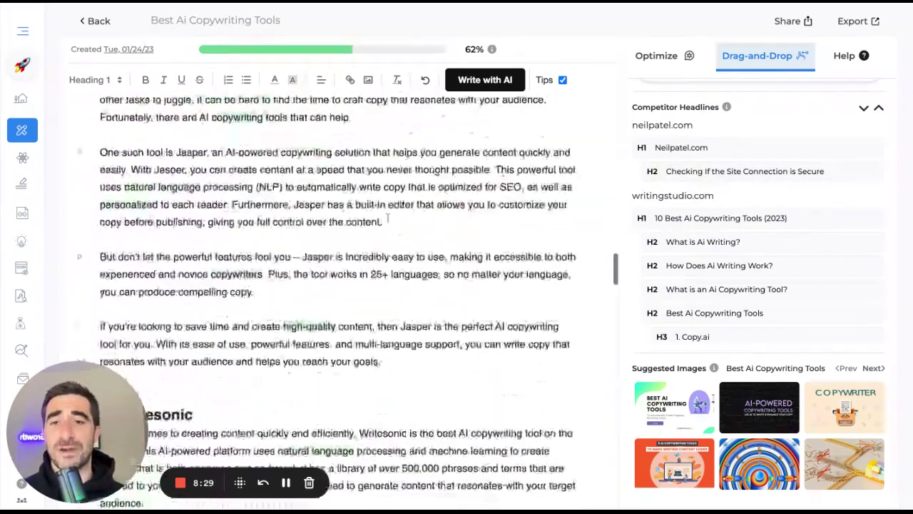
pyautogui.scroll(-3, 388, 219)
pyautogui.scroll(20, 388, 214)
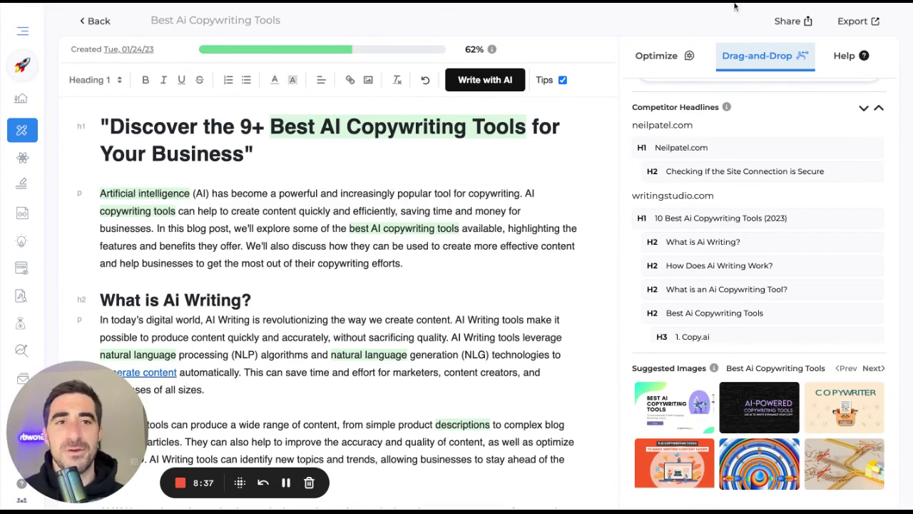
# Go back to the optimization metrics and check the recommended word count range for the article
pyautogui.click(642, 64)
pyautogui.moveTo(650, 166); pyautogui.dragTo(682, 169)
pyautogui.click(650, 166)
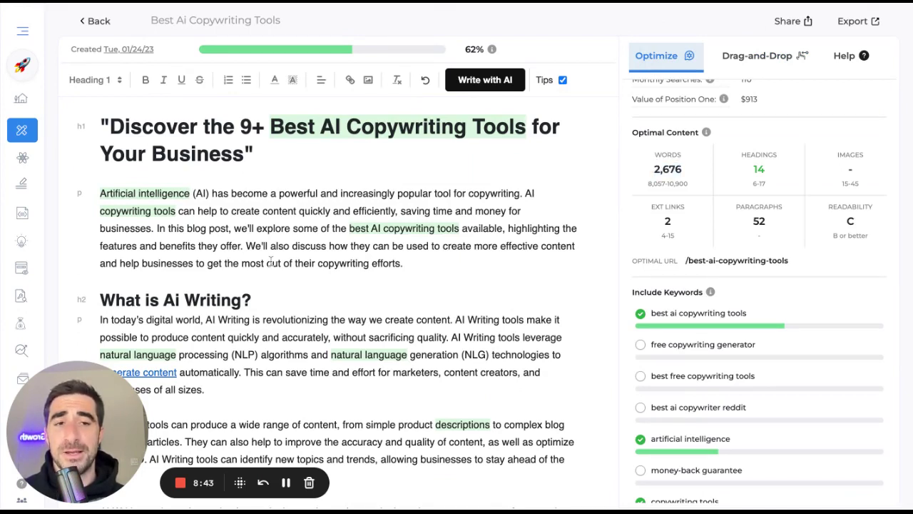